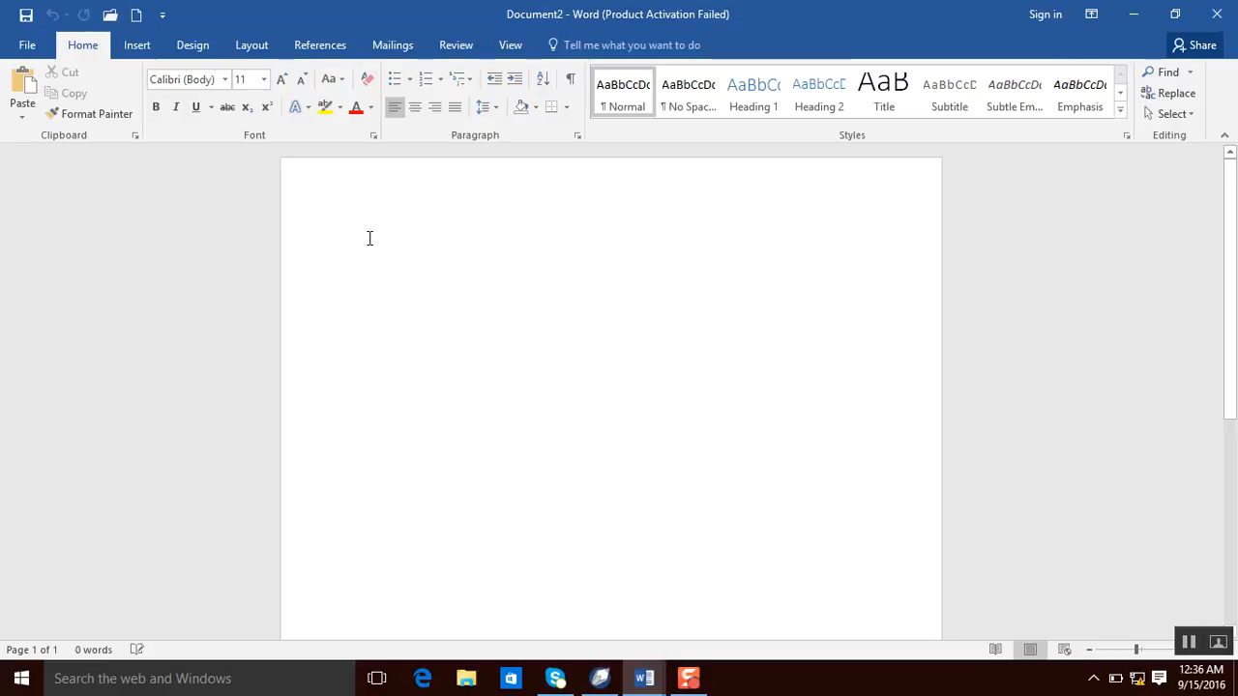
- Enter "There are so many peots in the wor" and correct the misspelled word with the suggested spelling "poets"
type("there are so many pe")
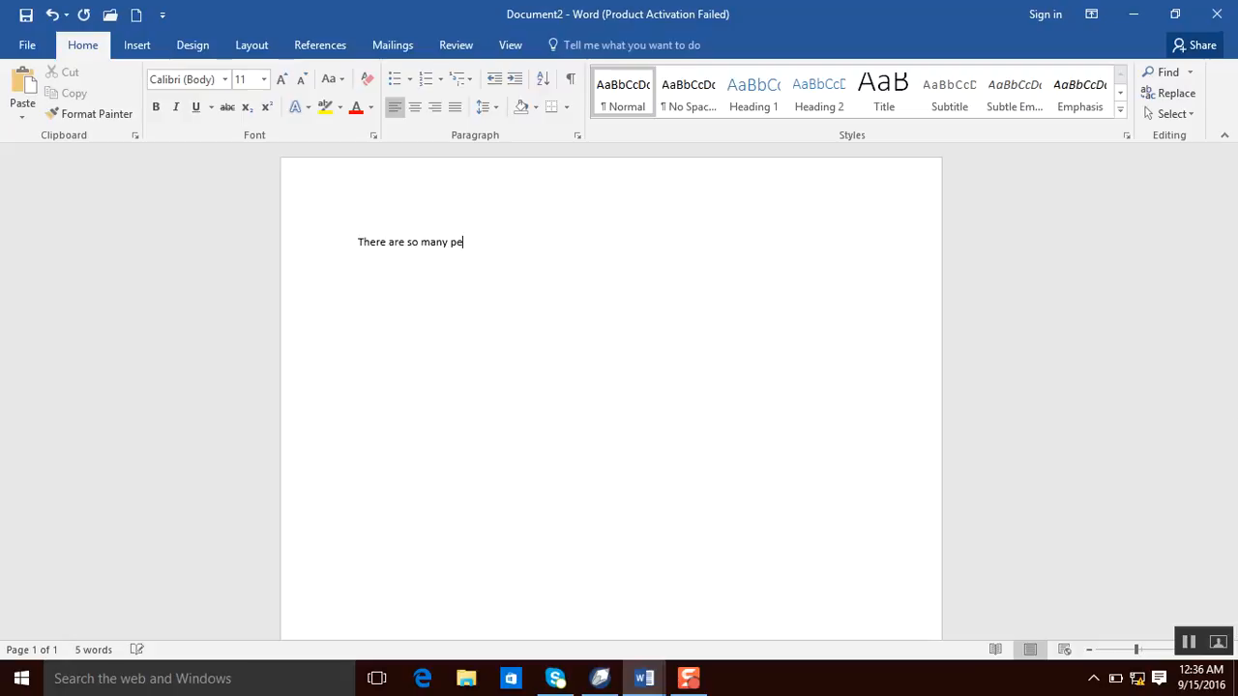
type("ots in the wor")
right_click(460, 244)
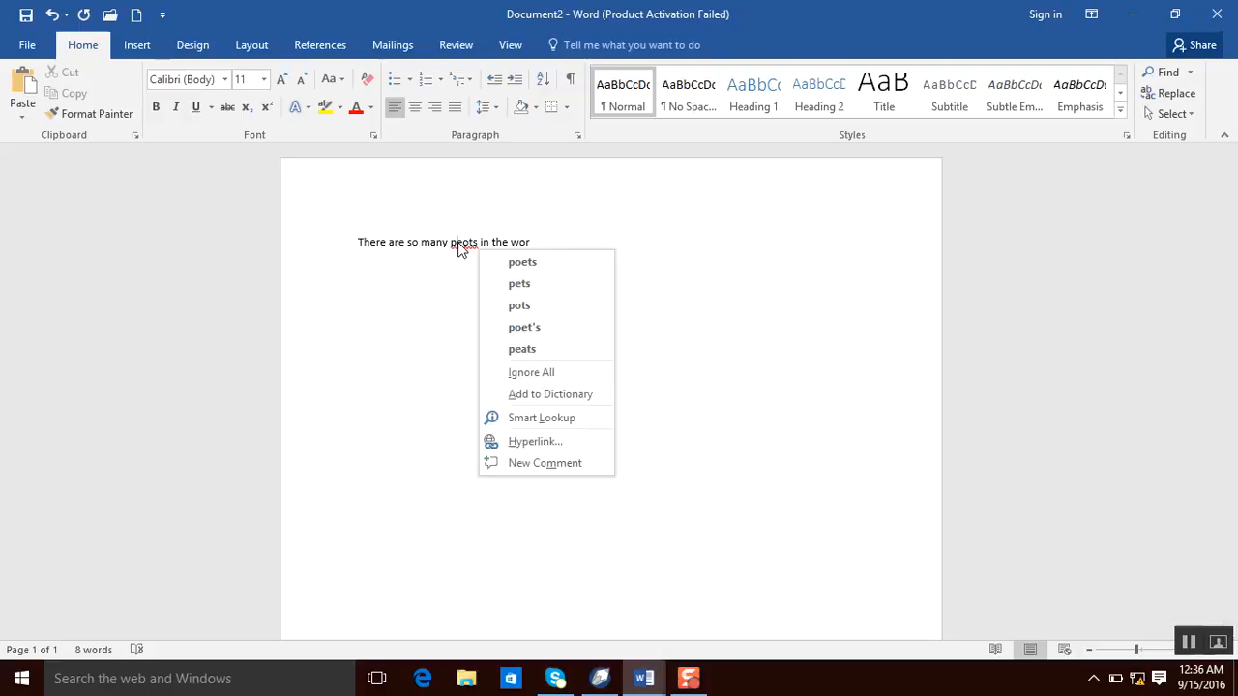
left_click(524, 262)
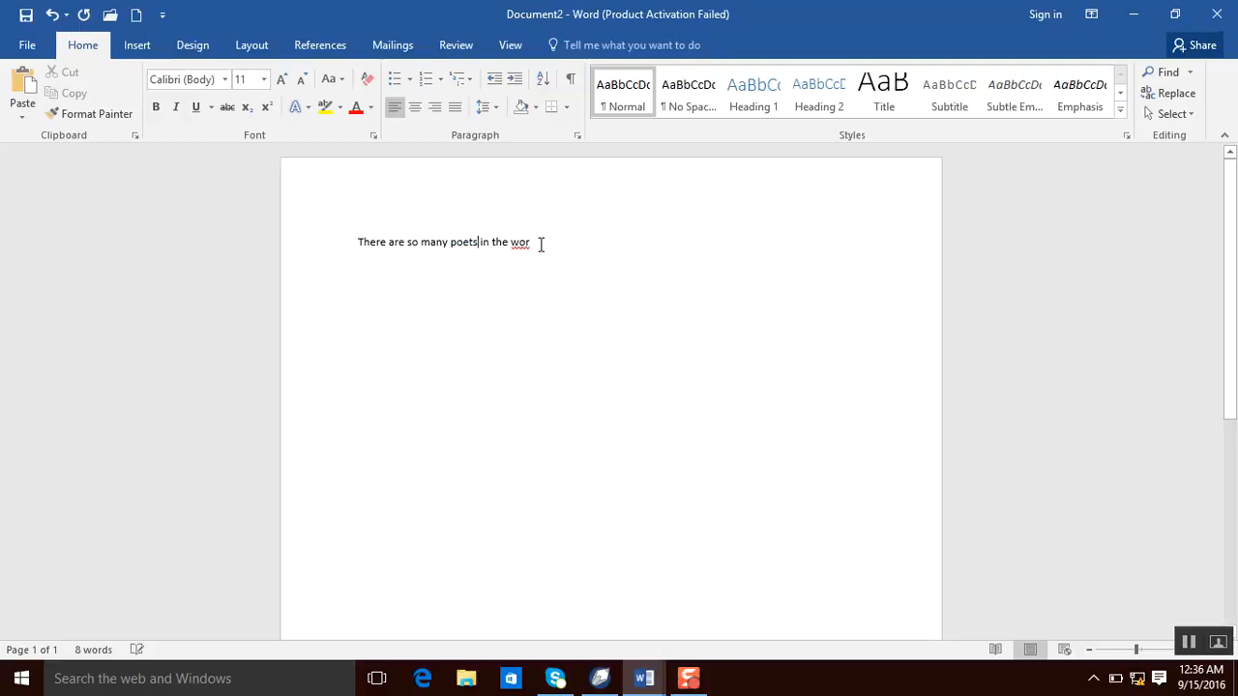
- Complete the last word as "word" and continue the sentence with "but I like most of them the Allama Iqbal"
type("d")
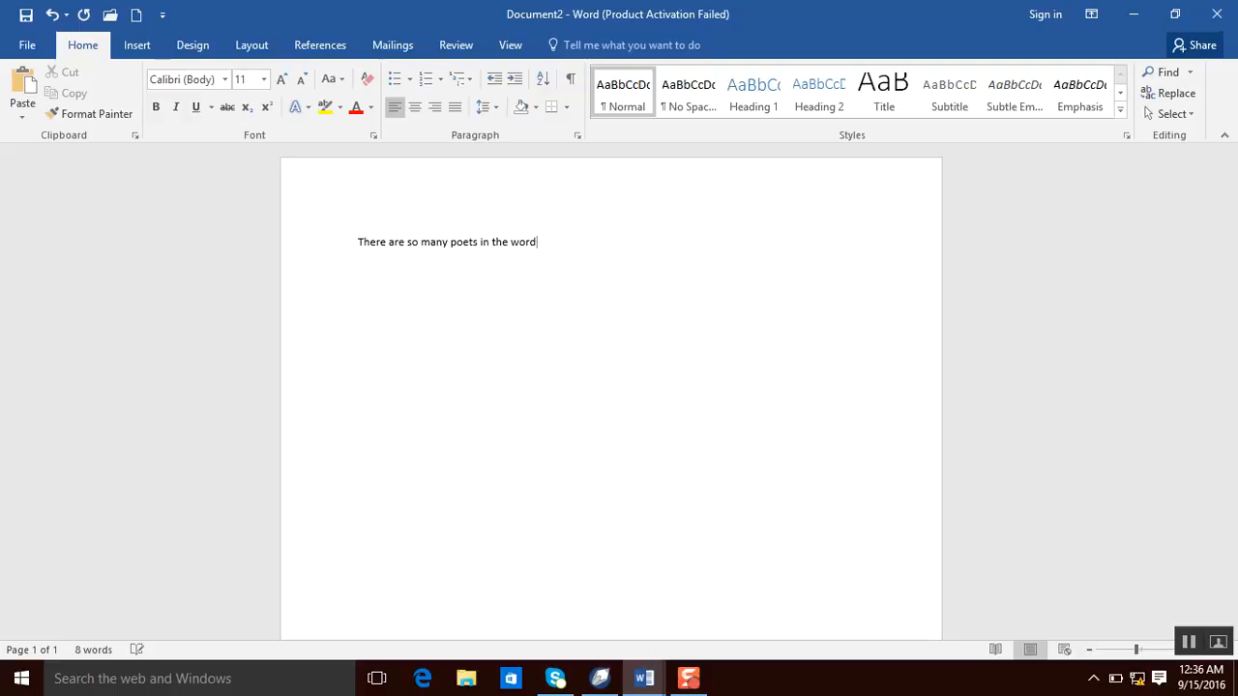
type("s but I like most ")
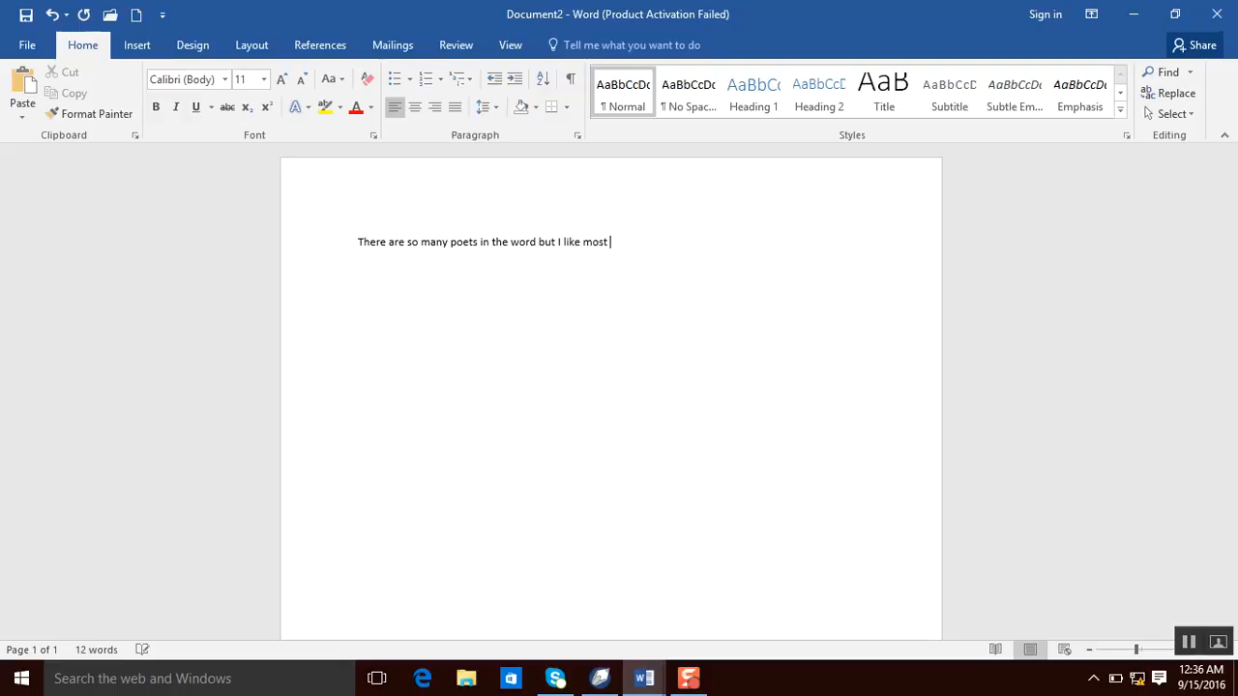
type("oi them the Allama Iqbal")
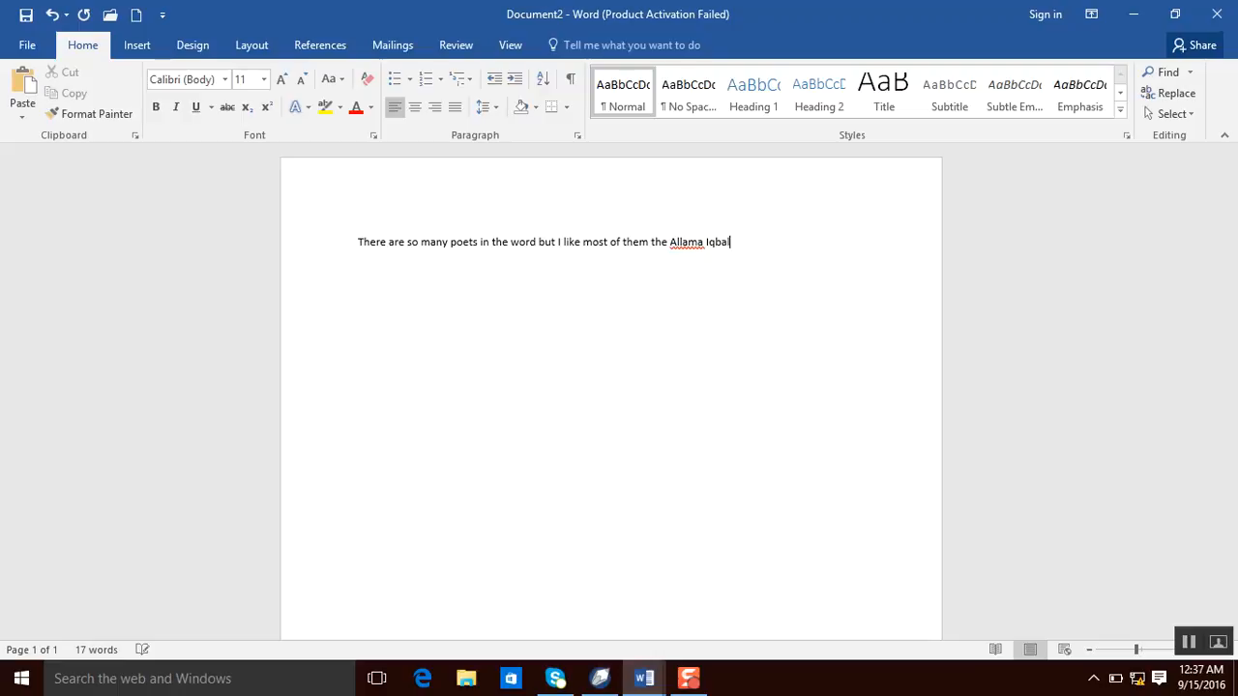
- Select the whole sentence twice in one sweep each, clearing the selection after each try
left_click_drag(783, 247, 306, 223)
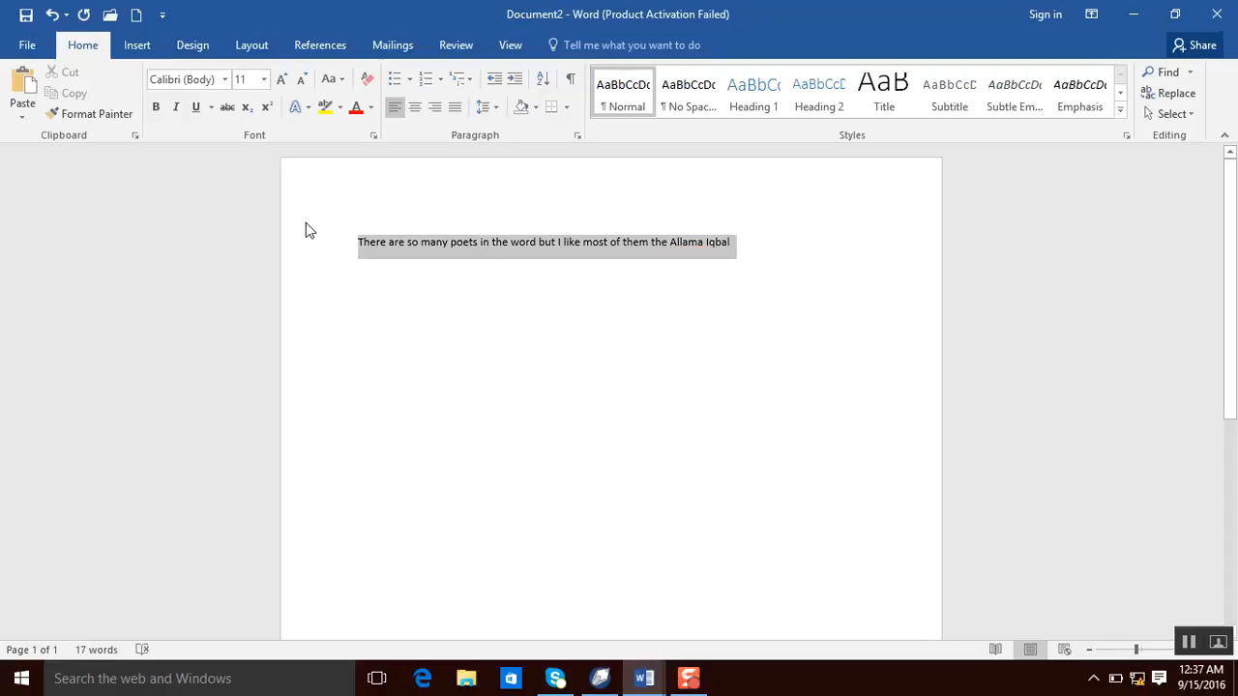
left_click(762, 244)
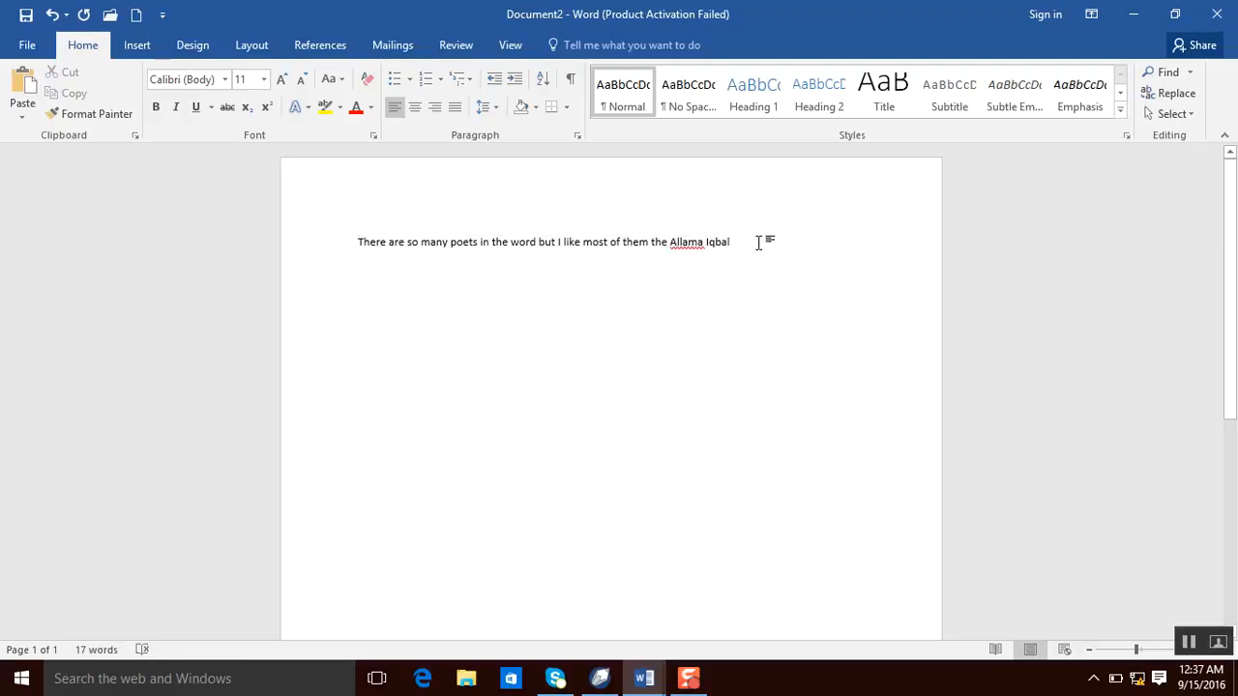
left_click_drag(759, 243, 317, 264)
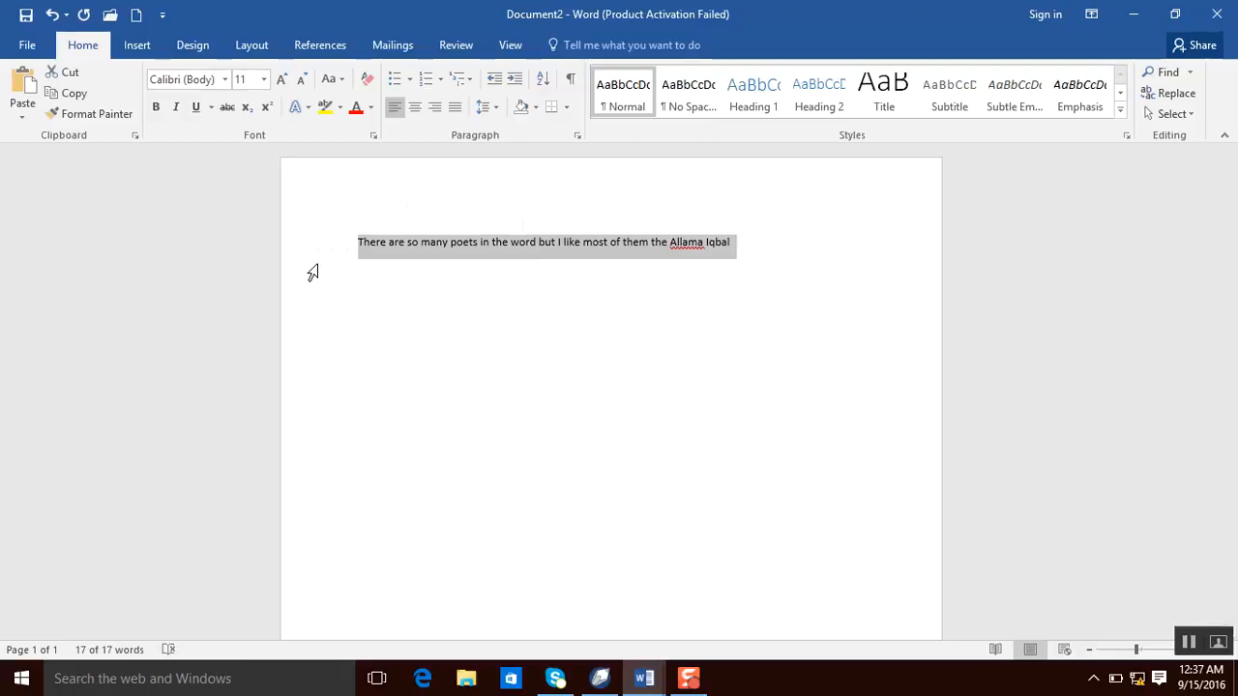
left_click(820, 241)
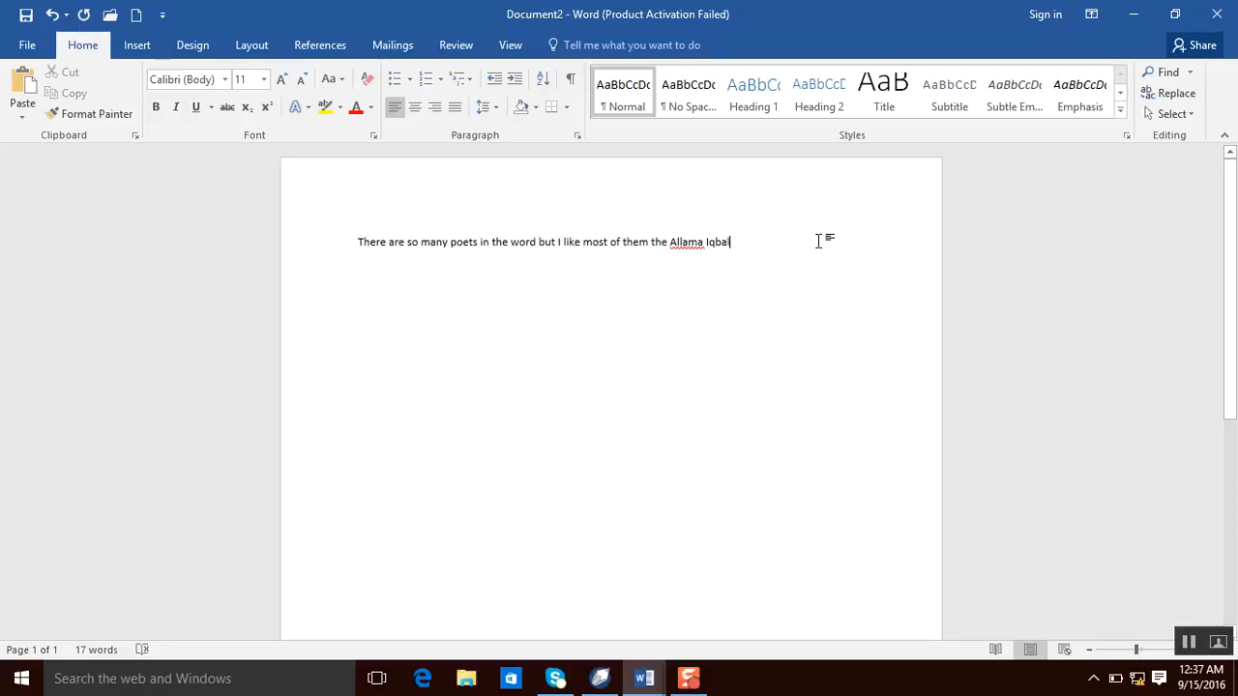
- Extend the selection word by word from the end of the sentence back to its start, and clear it
key("ctrl+shift+Left")
key("ctrl+shift+Left")
key("ctrl+shift+Left")
key("ctrl+shift+Left")
key("ctrl+shift+Left")
key("ctrl+shift+Left")
key("ctrl+shift+Left")
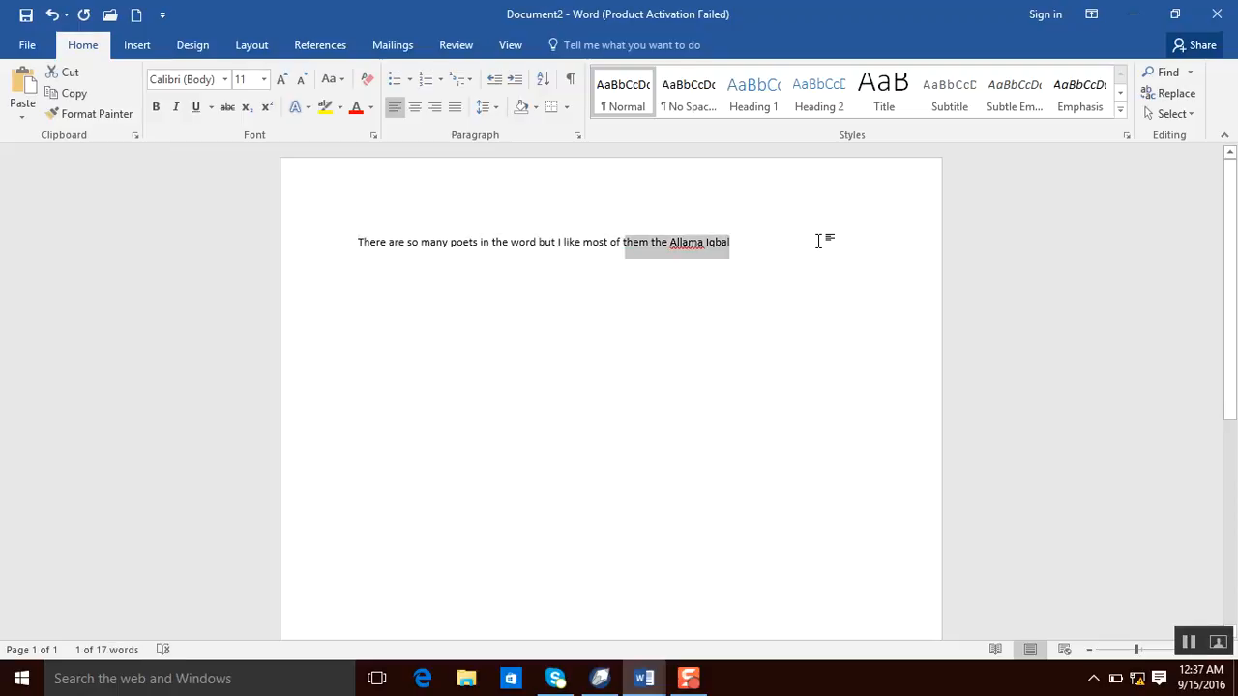
key("ctrl+shift+Left")
key("ctrl+shift+Left")
key("ctrl+shift+Left")
key("ctrl+shift+Left")
key("ctrl+shift+Left")
key("ctrl+shift+Left")
key("ctrl+shift+Left")
key("ctrl+shift+Left")
key("ctrl+shift+Left")
key("ctrl+shift+Left")
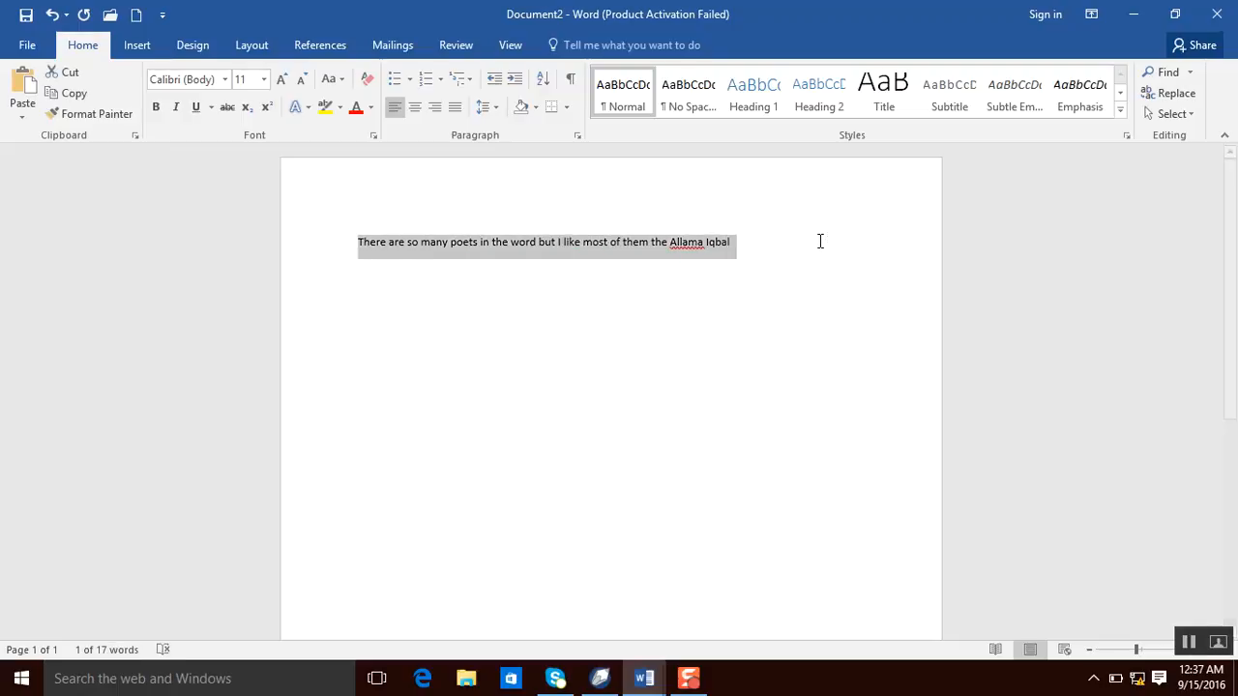
key("Left")
- Select the whole sentence and set its font to Times New Roman
left_click_drag(780, 260, 165, 207)
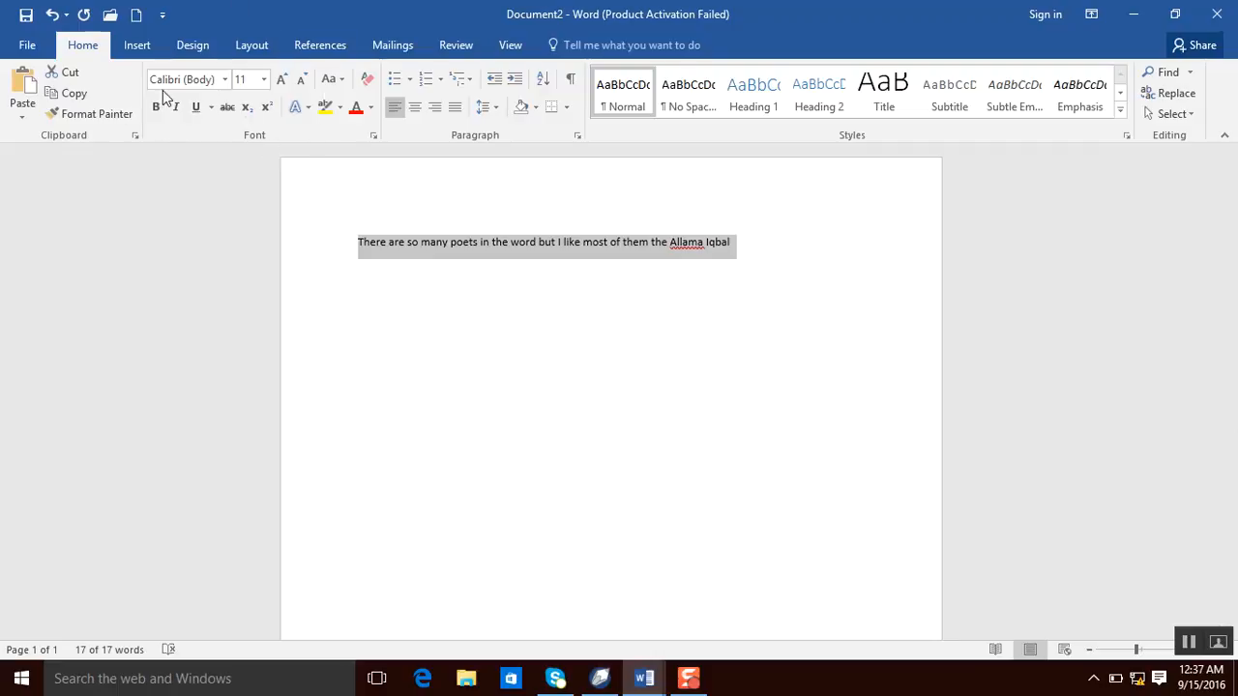
left_click(225, 80)
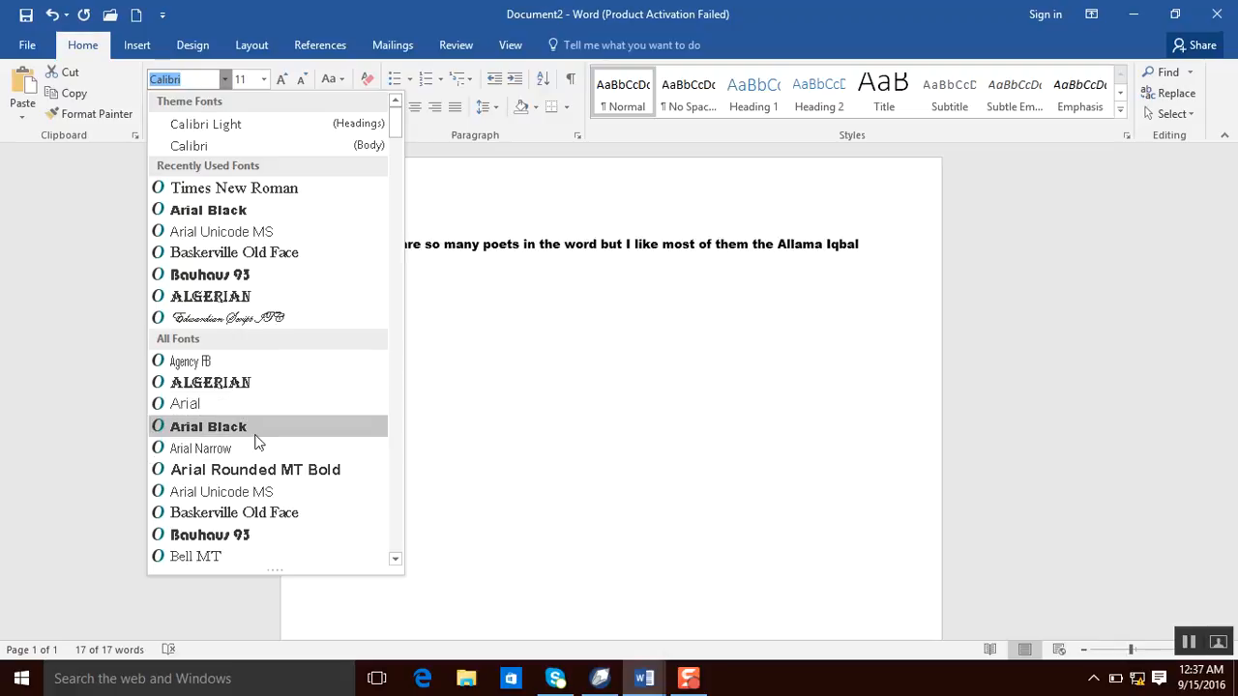
left_click(248, 196)
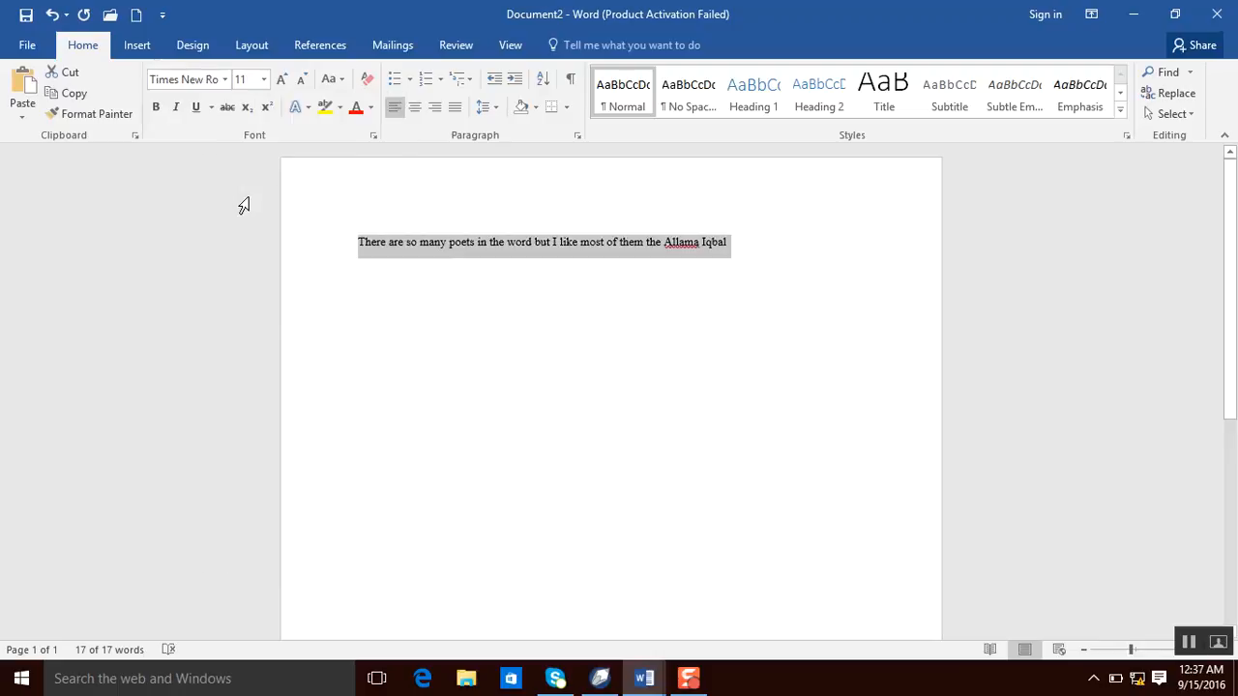
- Enlarge the selected sentence step by step to font size 26
left_click(263, 79)
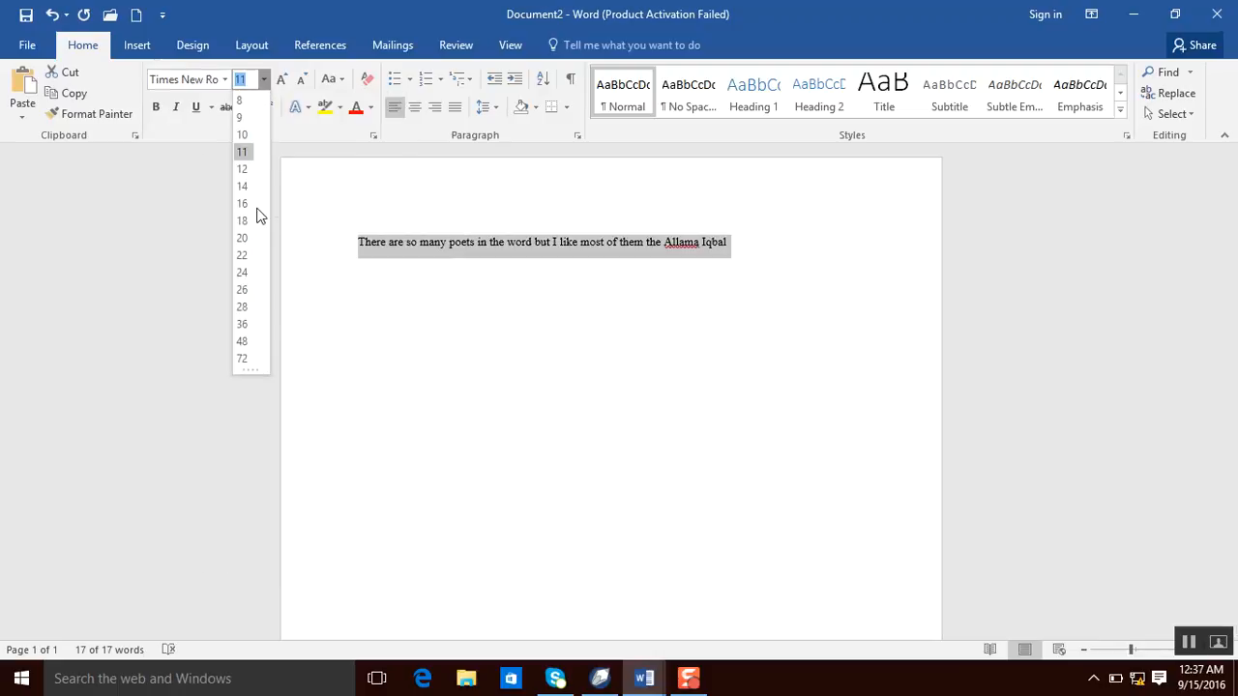
left_click(282, 79)
left_click(281, 79)
left_click(281, 79)
left_click(281, 79)
left_click(281, 79)
left_click(282, 80)
left_click(282, 79)
left_click(281, 80)
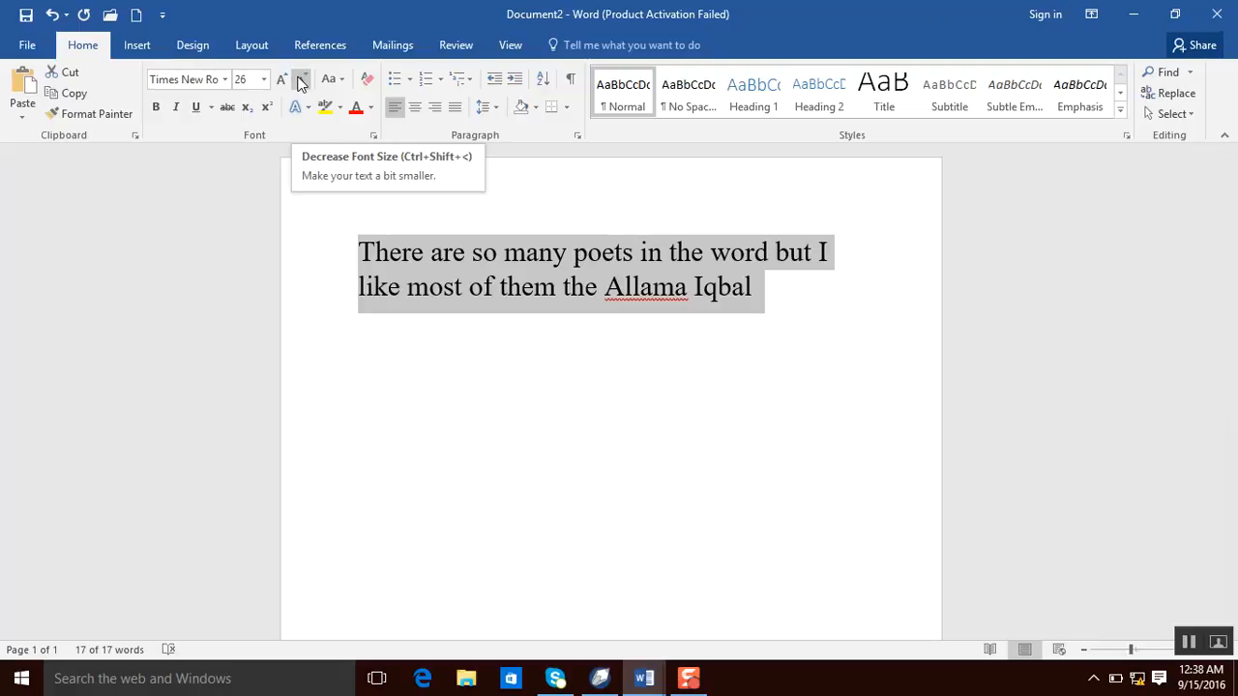
- Reduce the selected sentence step by step to font size 12
left_click(300, 81)
left_click(300, 81)
left_click(300, 81)
left_click(300, 82)
left_click(299, 82)
left_click(300, 81)
left_click(300, 81)
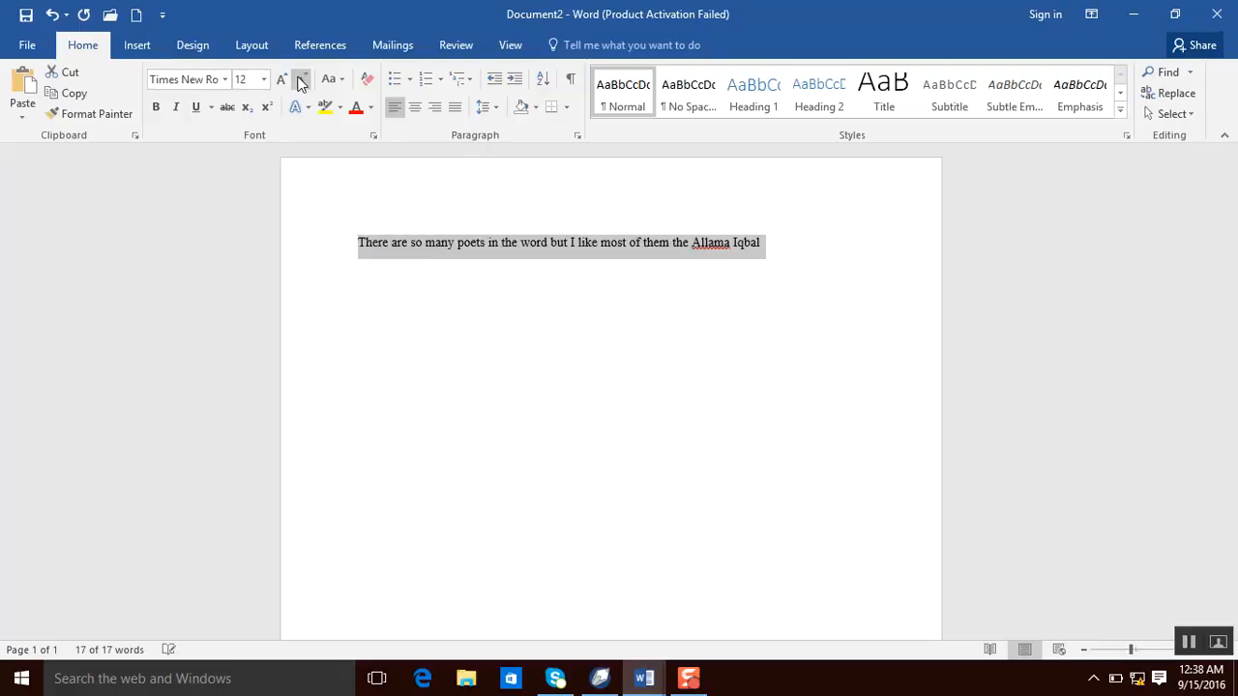
- Change the selected sentence to lowercase and then to UPPERCASE
left_click(329, 79)
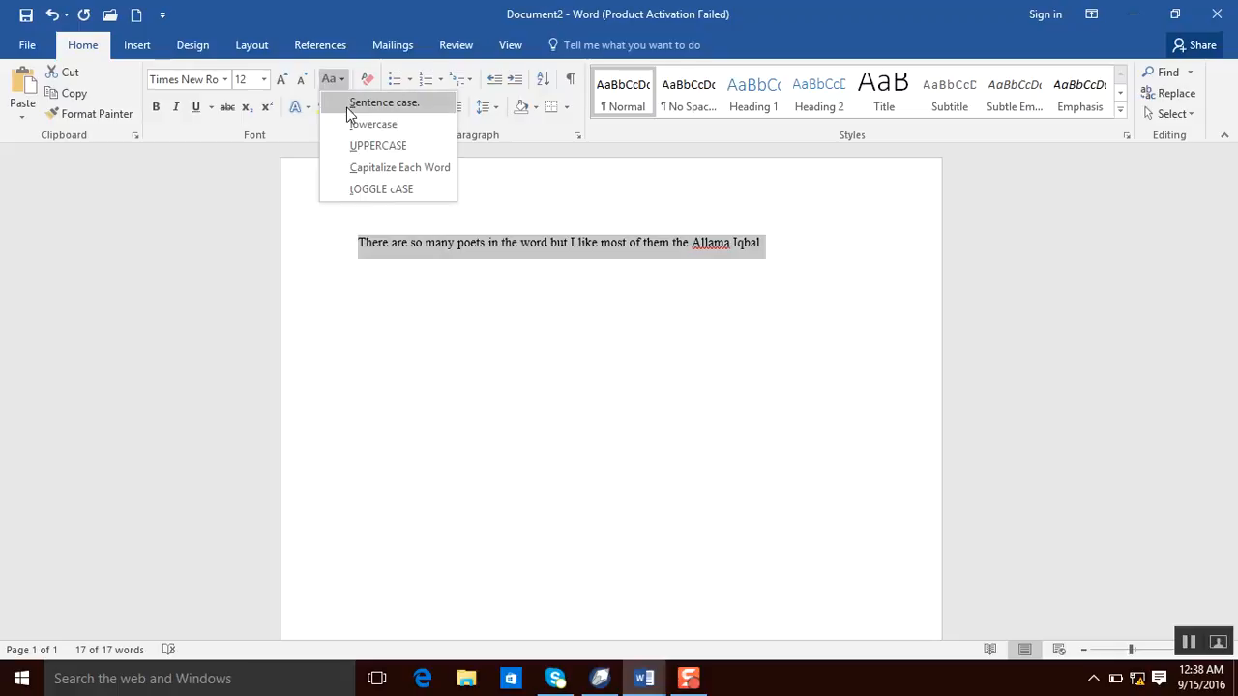
left_click(358, 124)
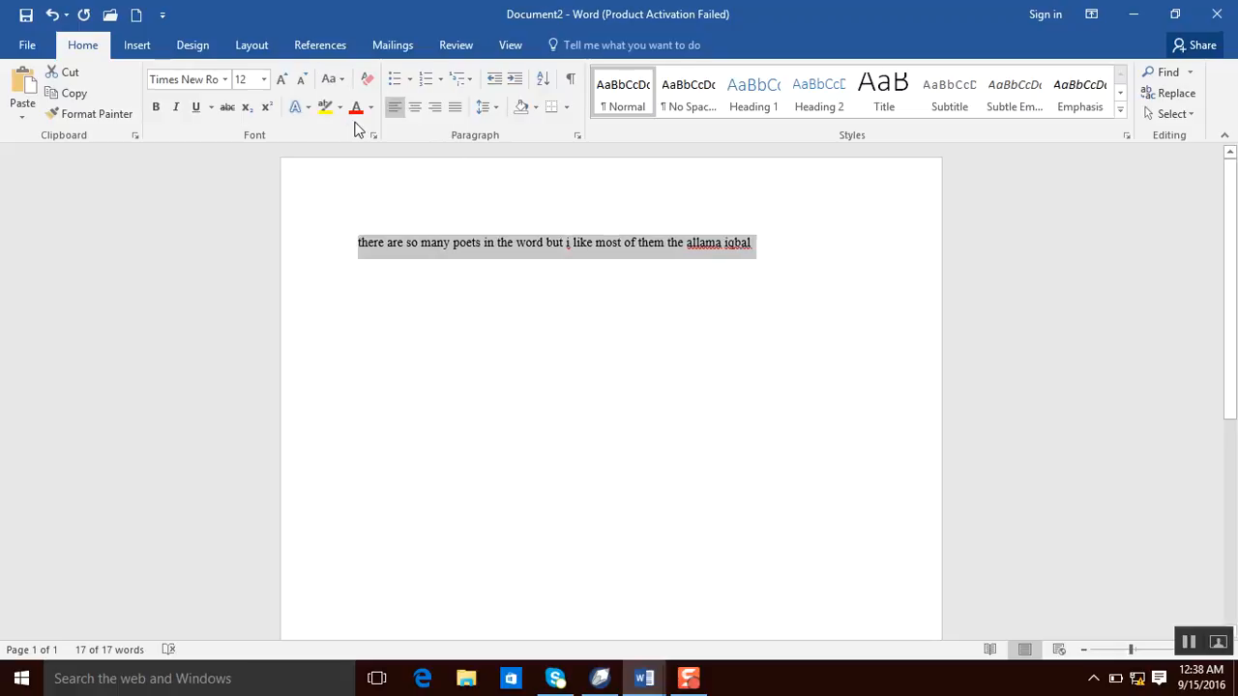
left_click(330, 79)
left_click(372, 143)
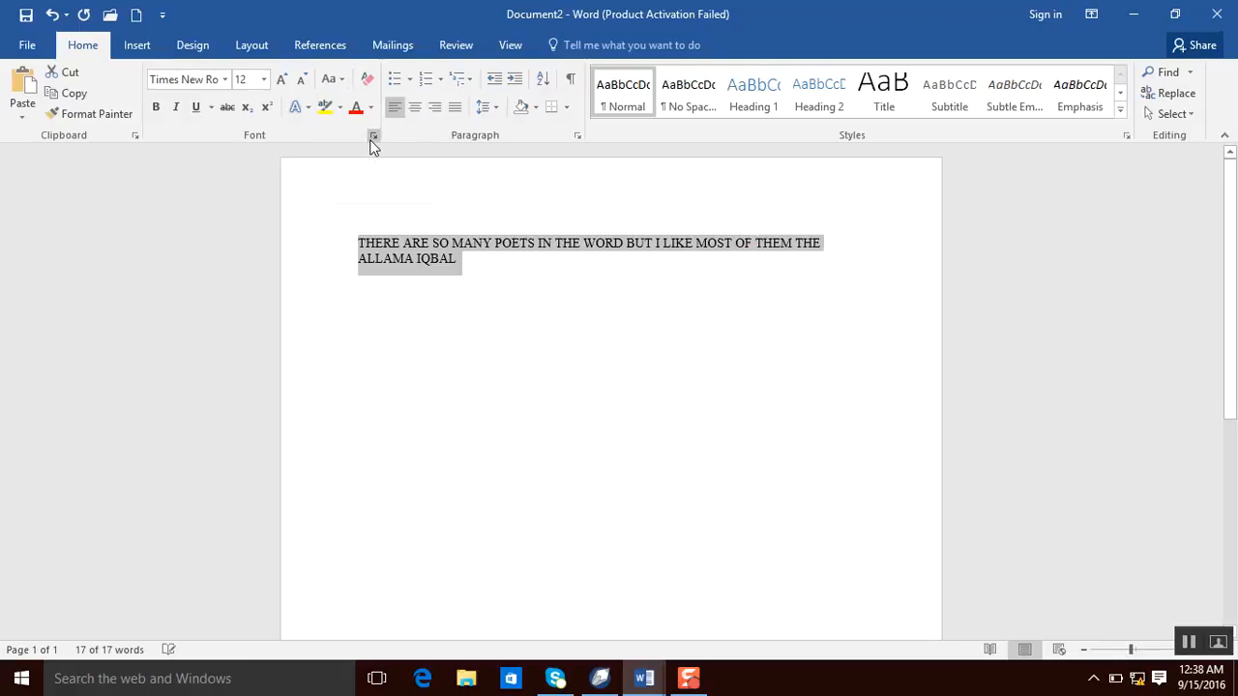
- Apply Capitalize Each Word to the selected sentence, followed by tOGGLE cASE
left_click(328, 82)
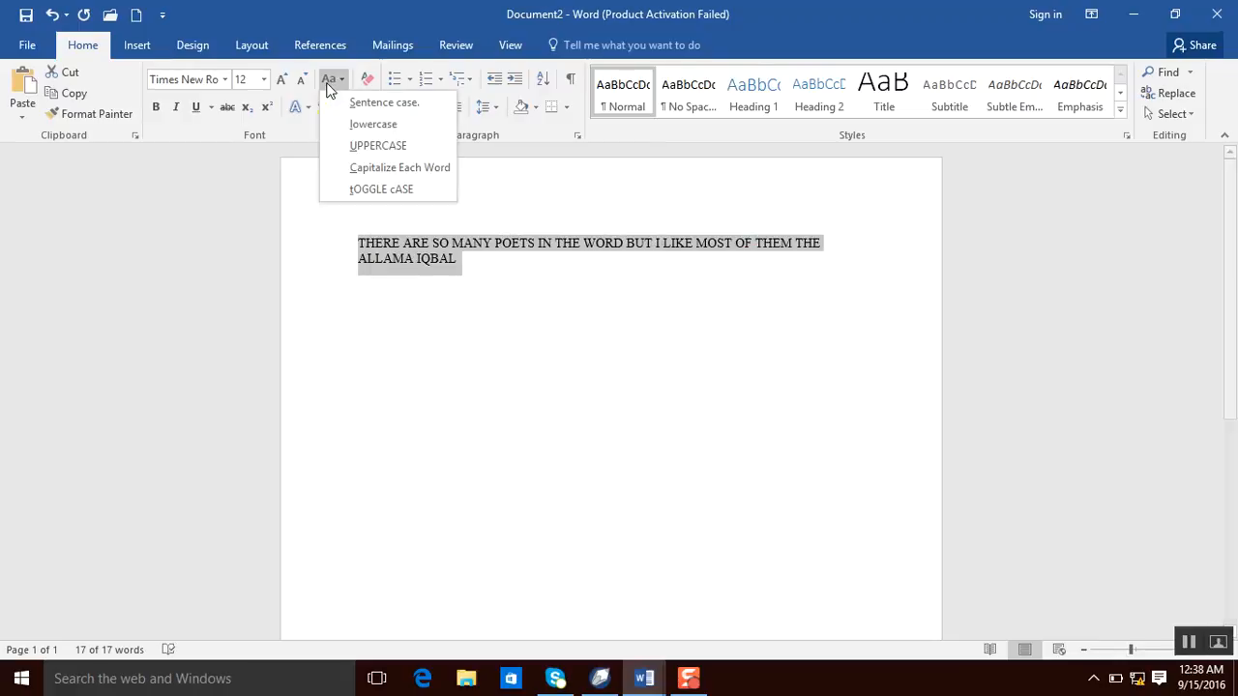
left_click(355, 169)
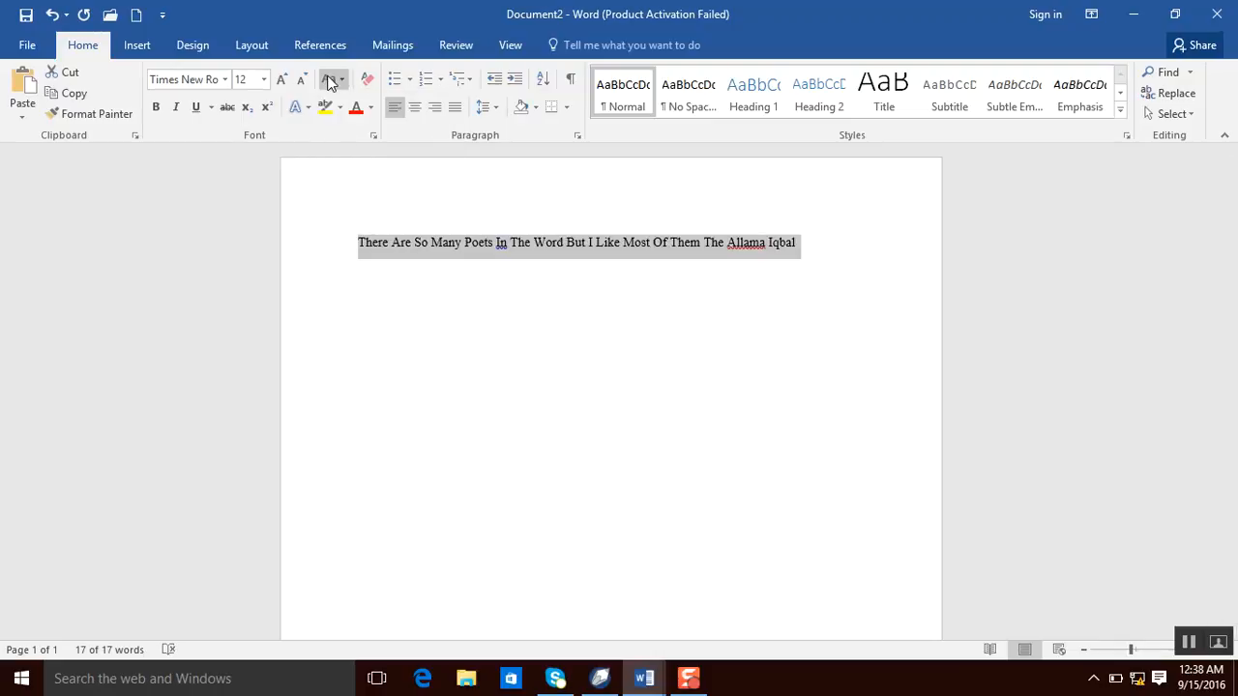
left_click(330, 82)
left_click(350, 193)
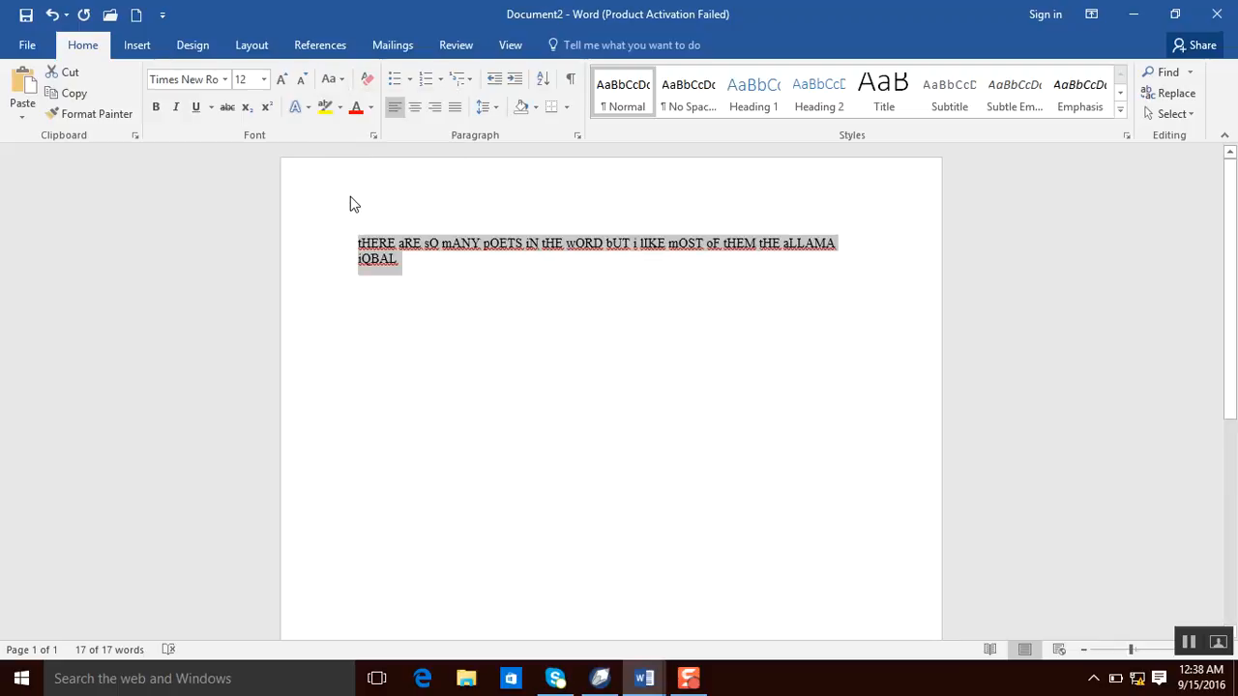
- Change the selected text to Sentence case and clear all of its formatting
left_click(328, 84)
left_click(341, 104)
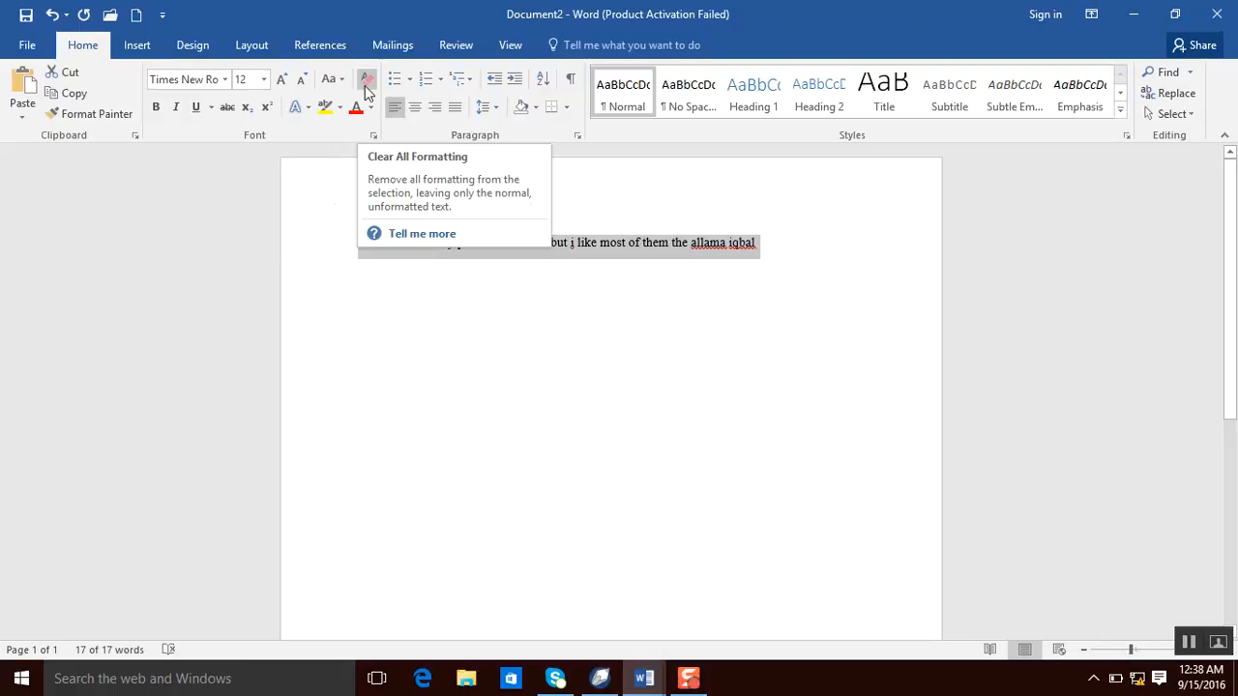
left_click(367, 92)
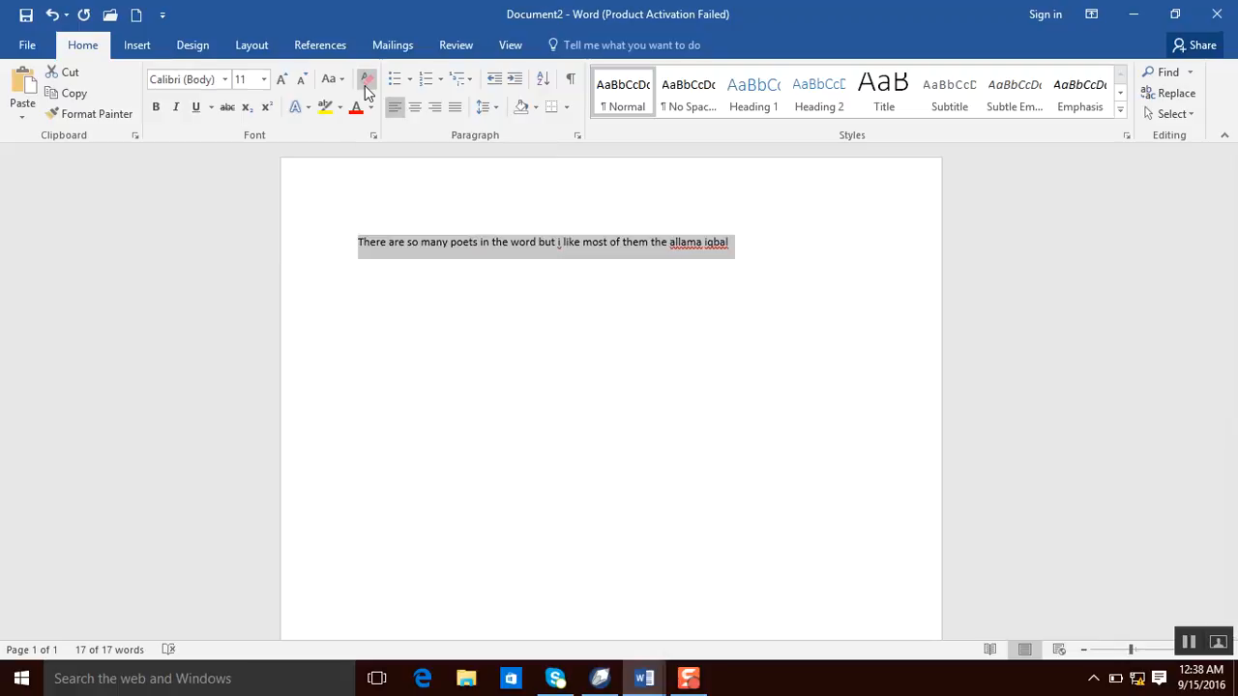
- Make the selected sentence bold and italic
left_click(154, 108)
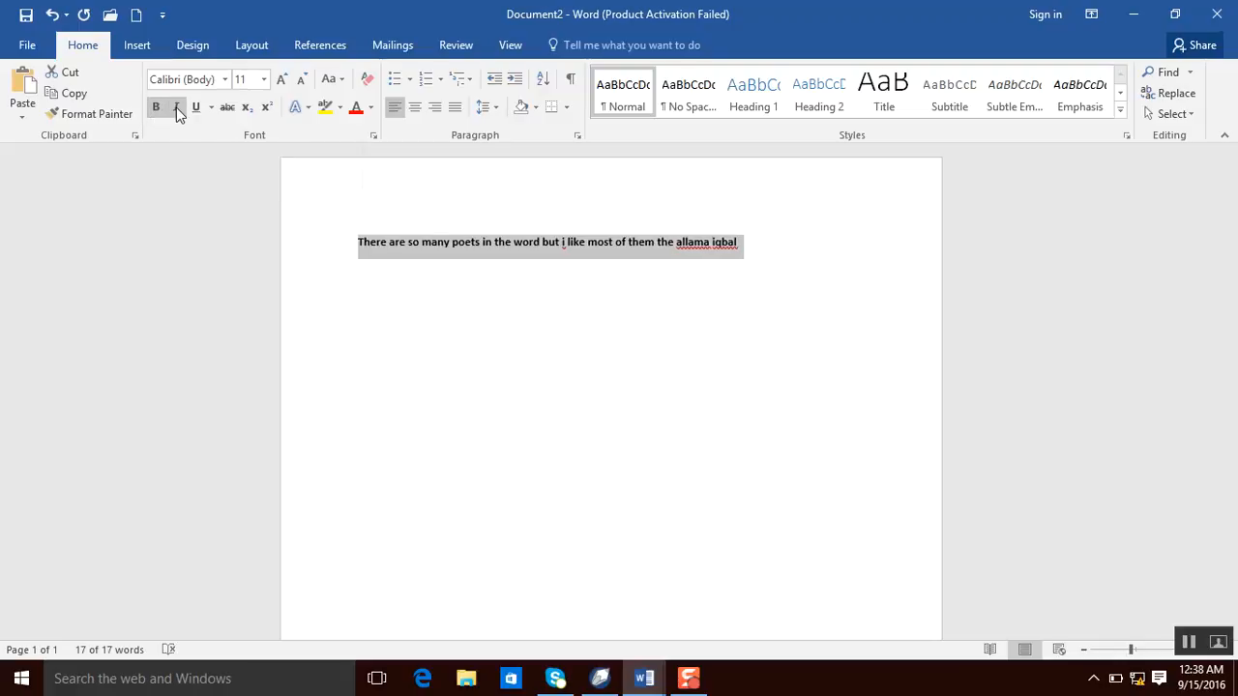
left_click(176, 107)
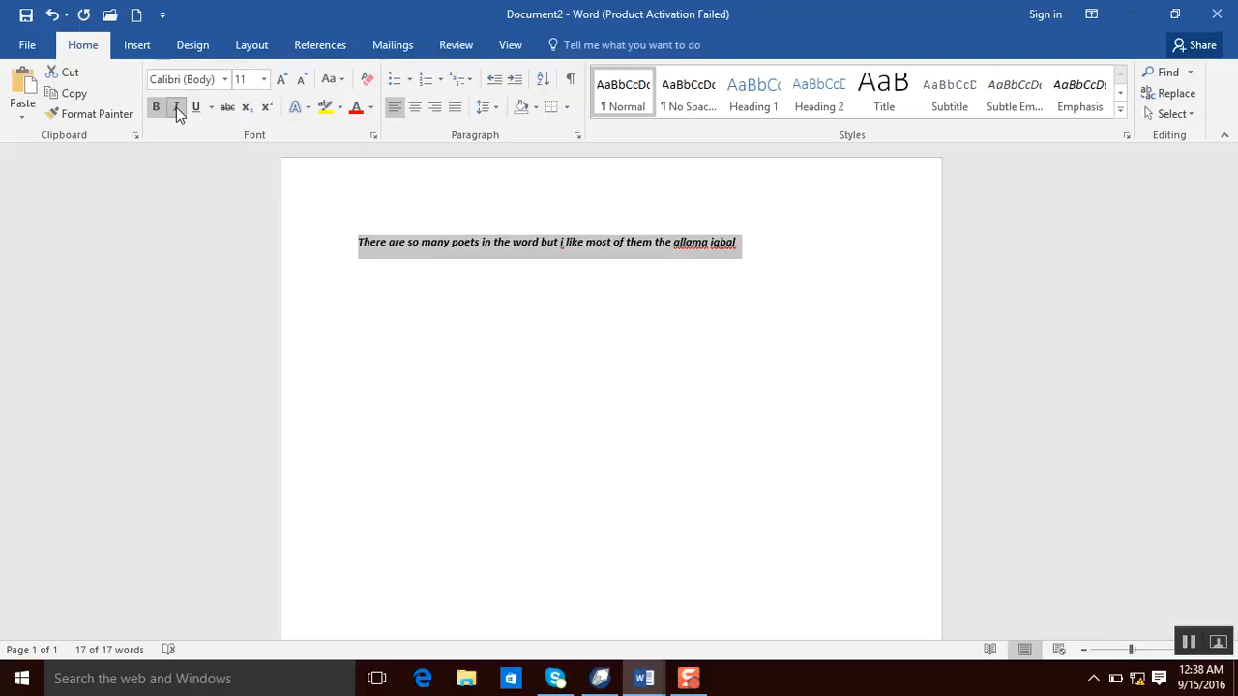
- Preview the underline styles on the sentence without applying any, and turn off its italic formatting
left_click(195, 108)
left_click(211, 108)
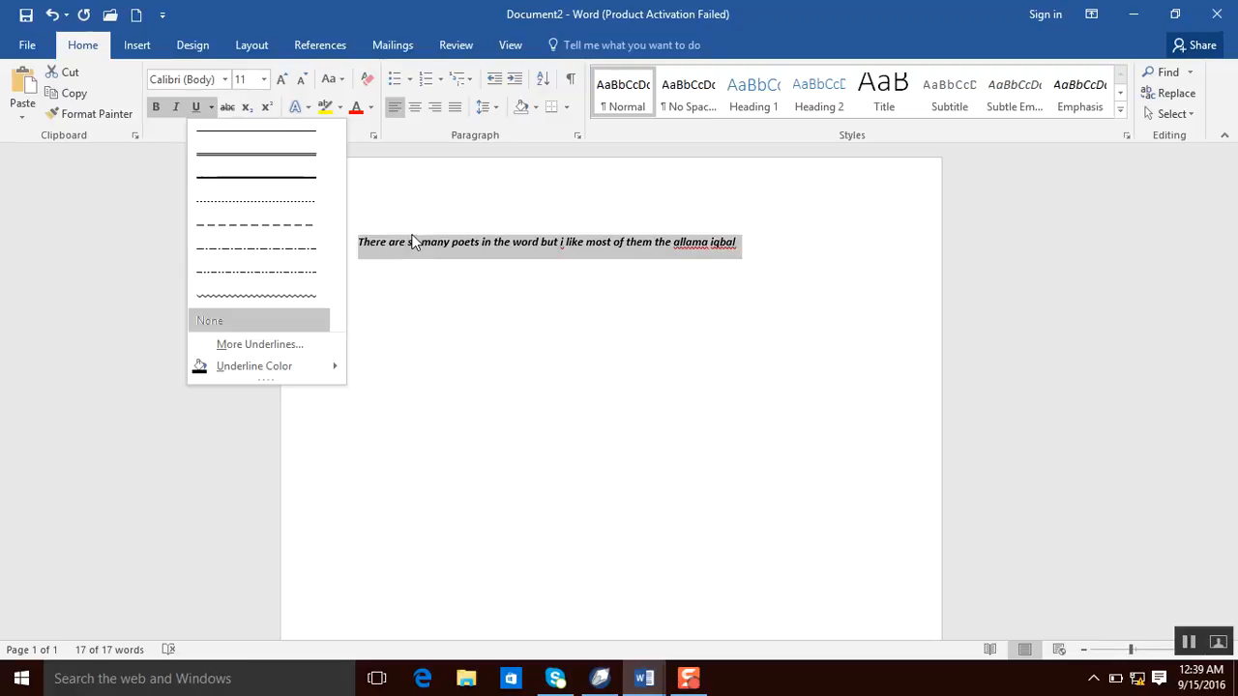
left_click(444, 262)
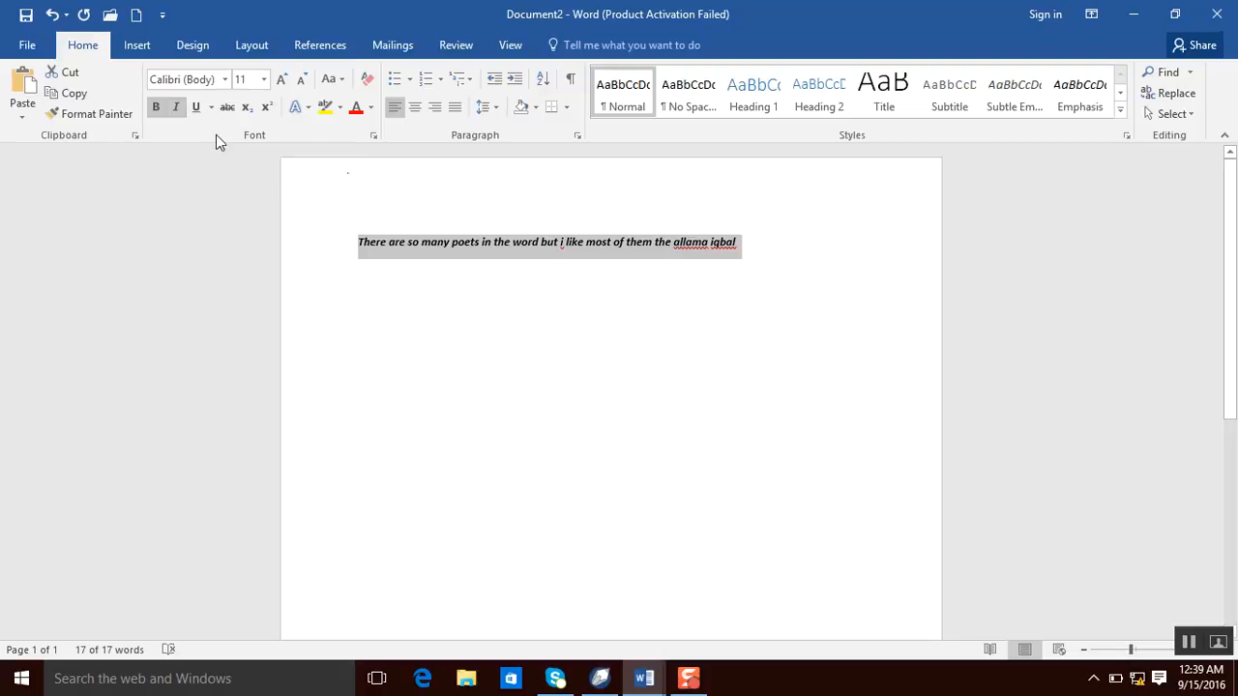
left_click(176, 107)
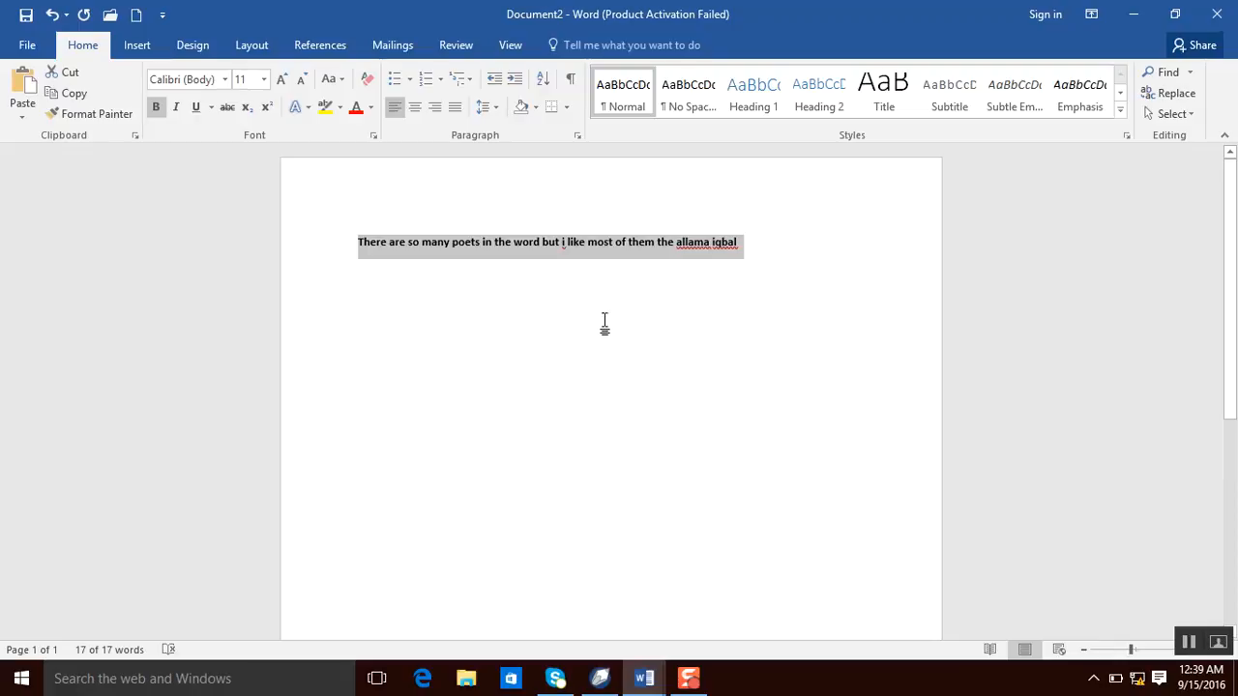
- Start a new line below the sentence and enter "A" followed by a subscript "a"
left_click(847, 272)
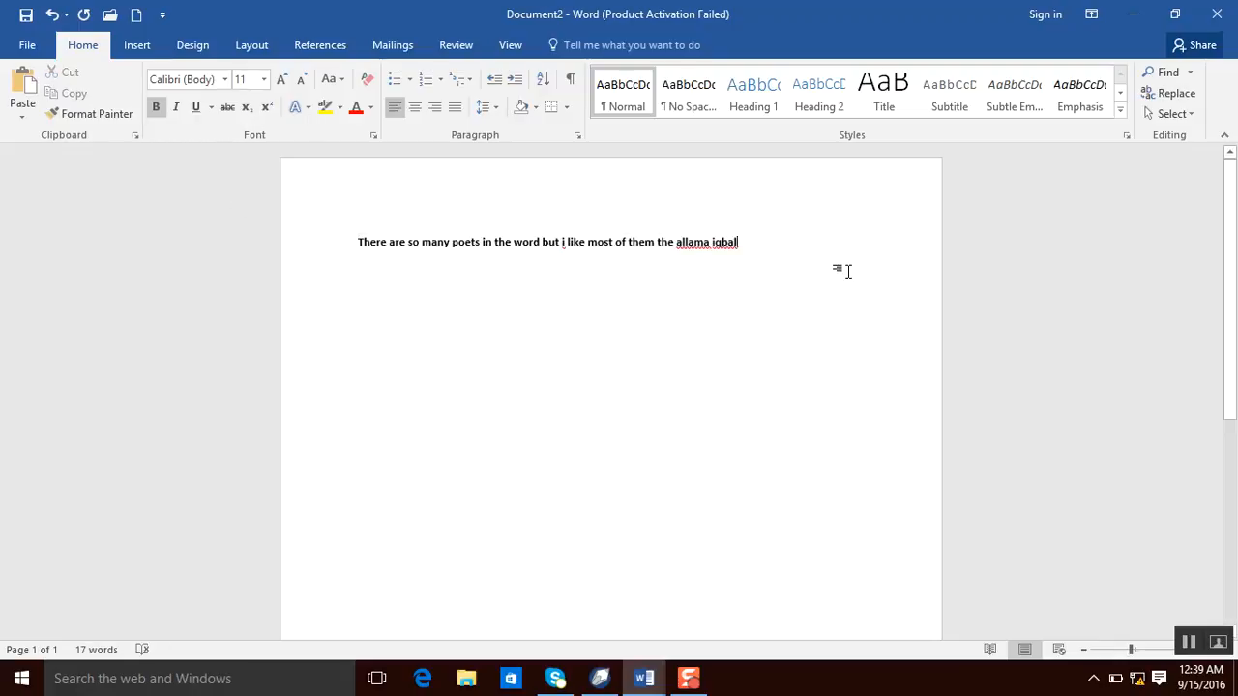
key("Return")
type("a")
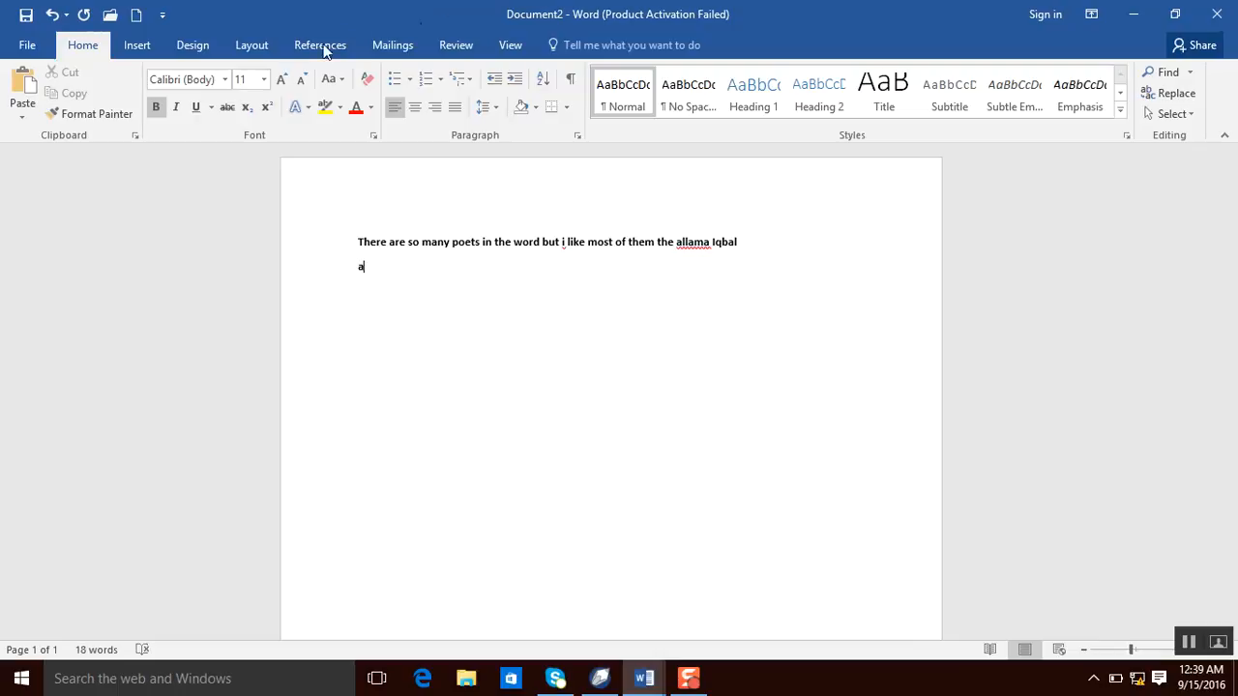
left_click(242, 115)
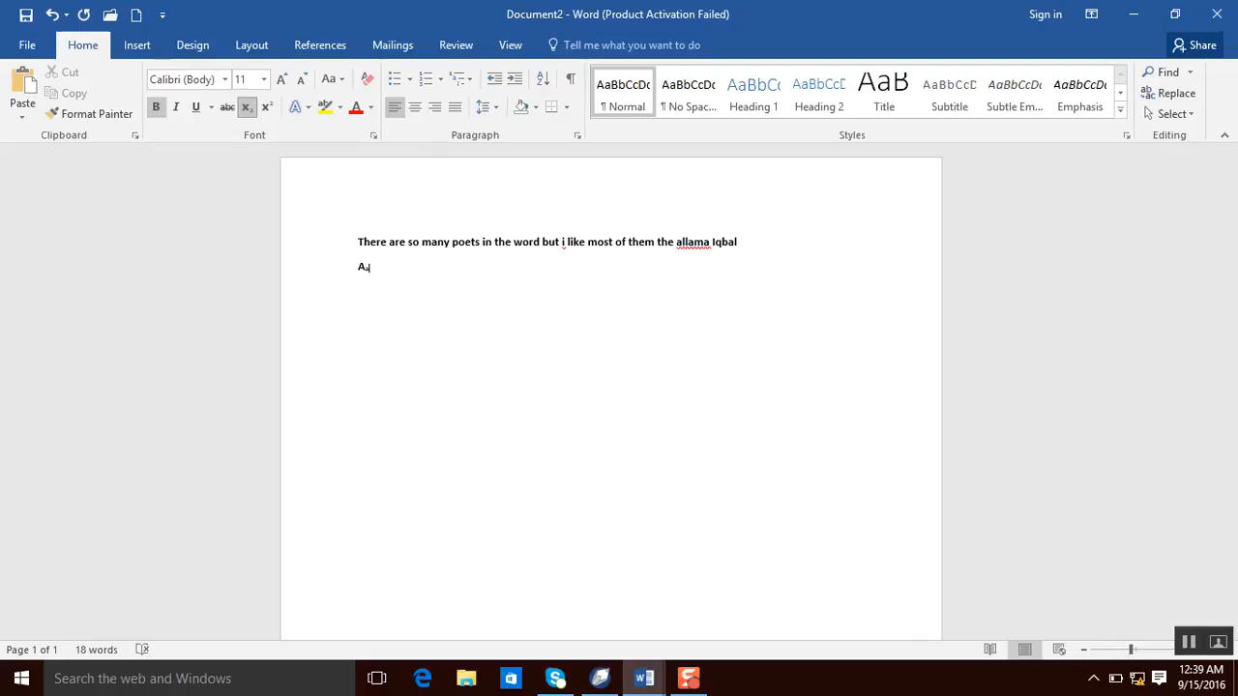
- Enter a superscript "111" after the subscript letter, and erase everything on the second line
left_click(265, 108)
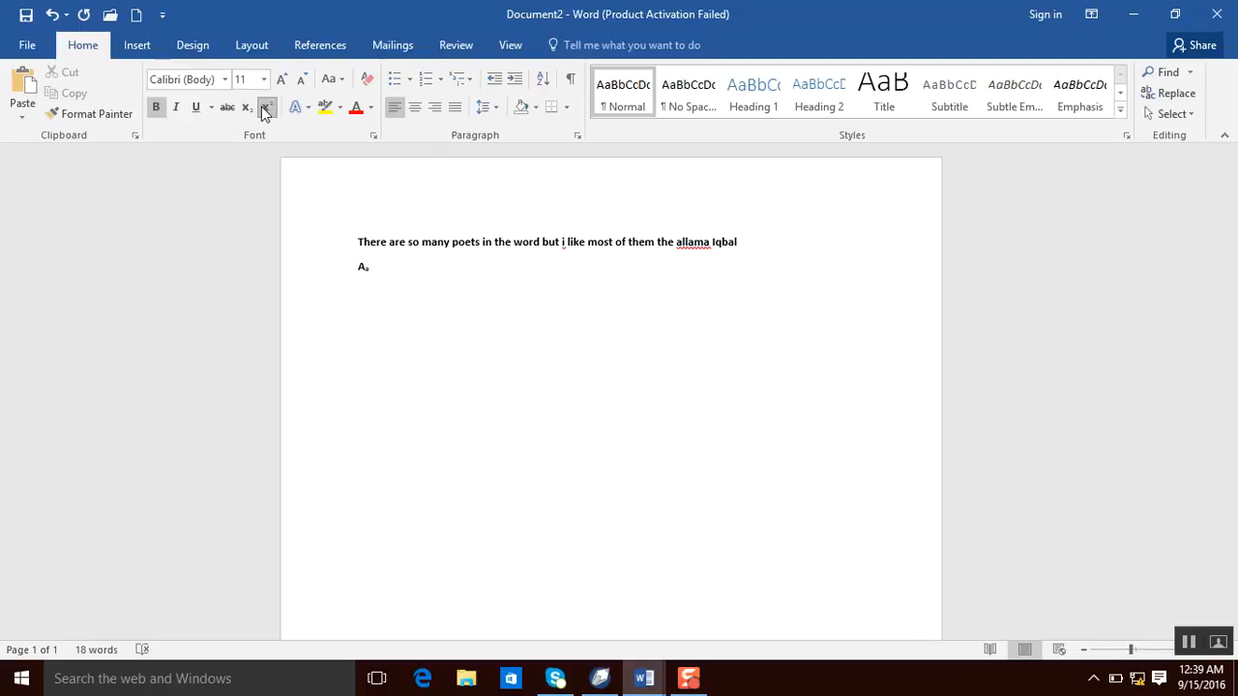
type("111")
key("BackSpace")
key("BackSpace")
key("BackSpace")
key("BackSpace")
key("BackSpace")
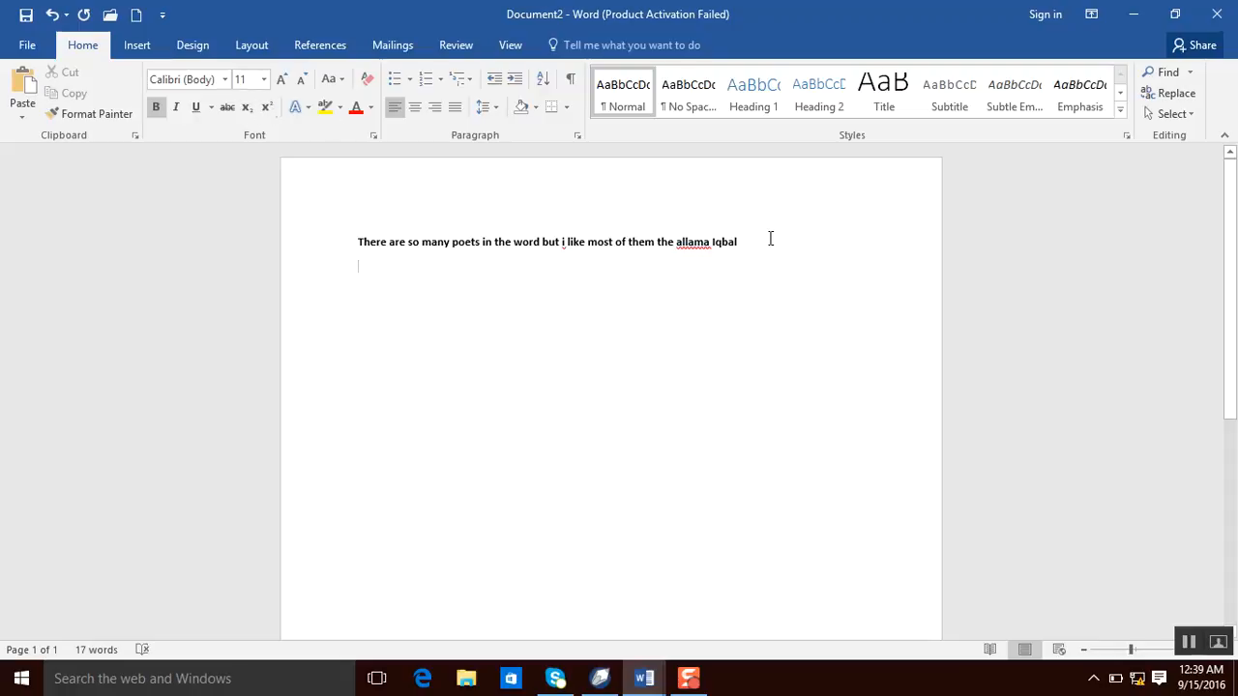
- Apply the largest yellow glow text effect to the whole sentence, and undo it
left_click_drag(768, 241, 380, 242)
left_click_drag(193, 220, 183, 227)
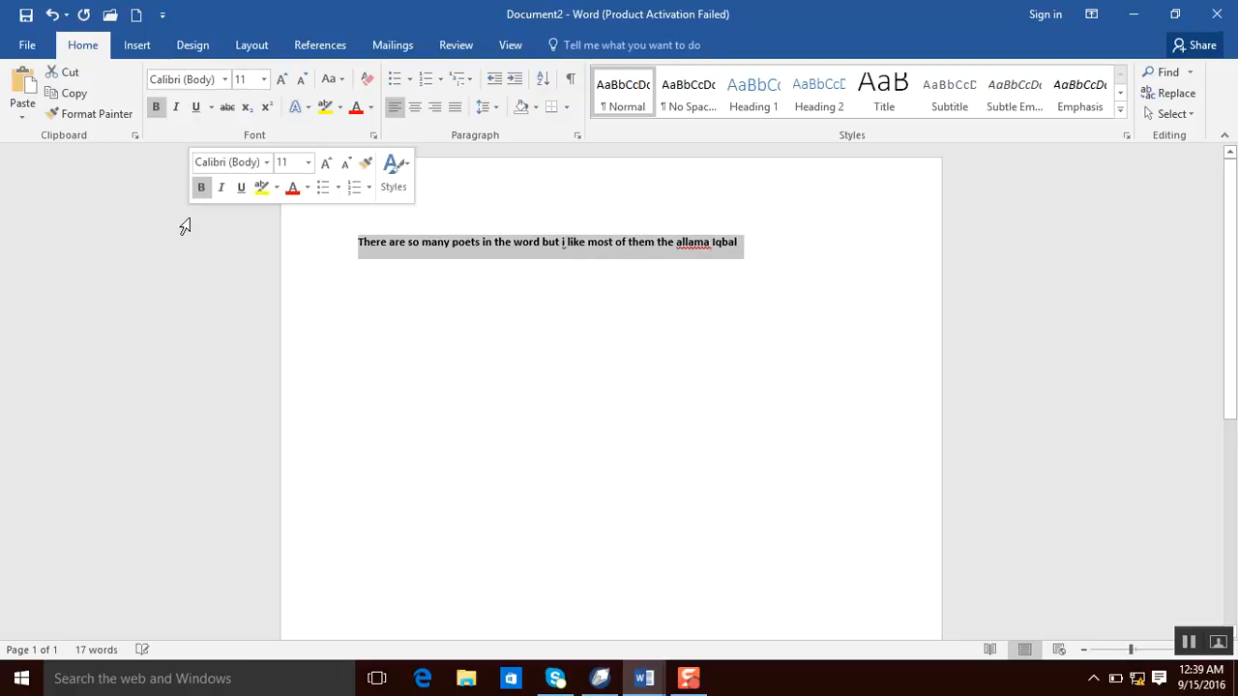
left_click(300, 109)
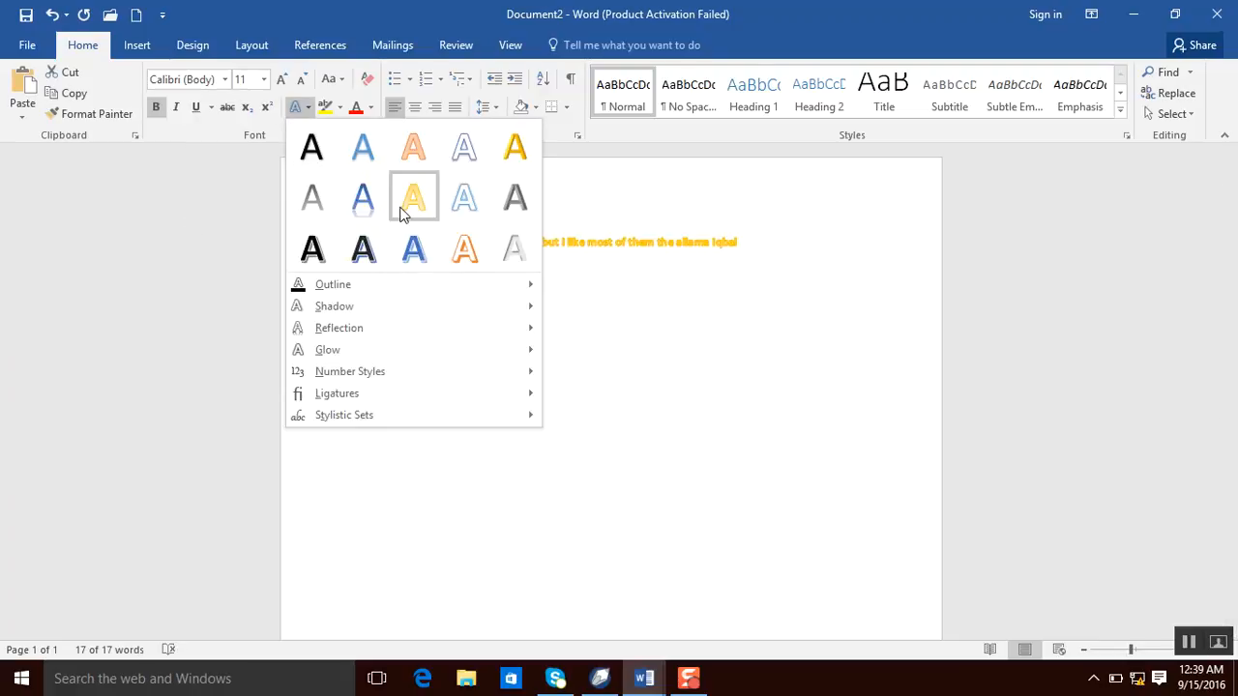
mouse_move(390, 317)
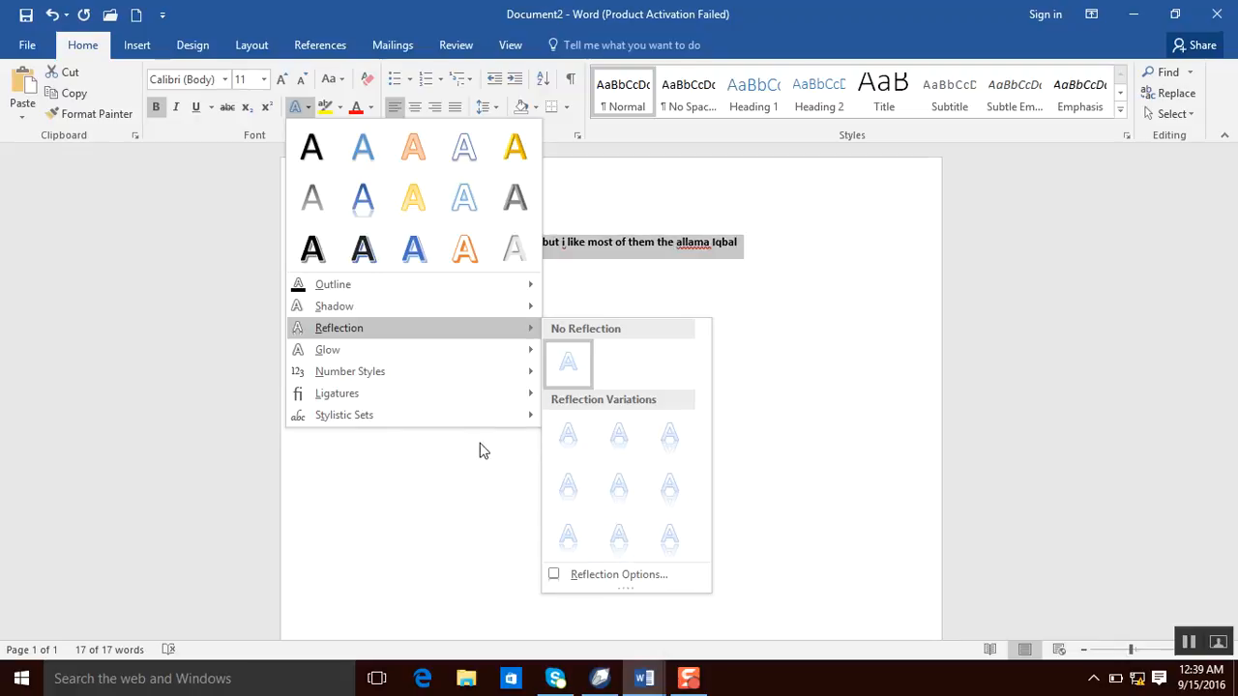
mouse_move(482, 362)
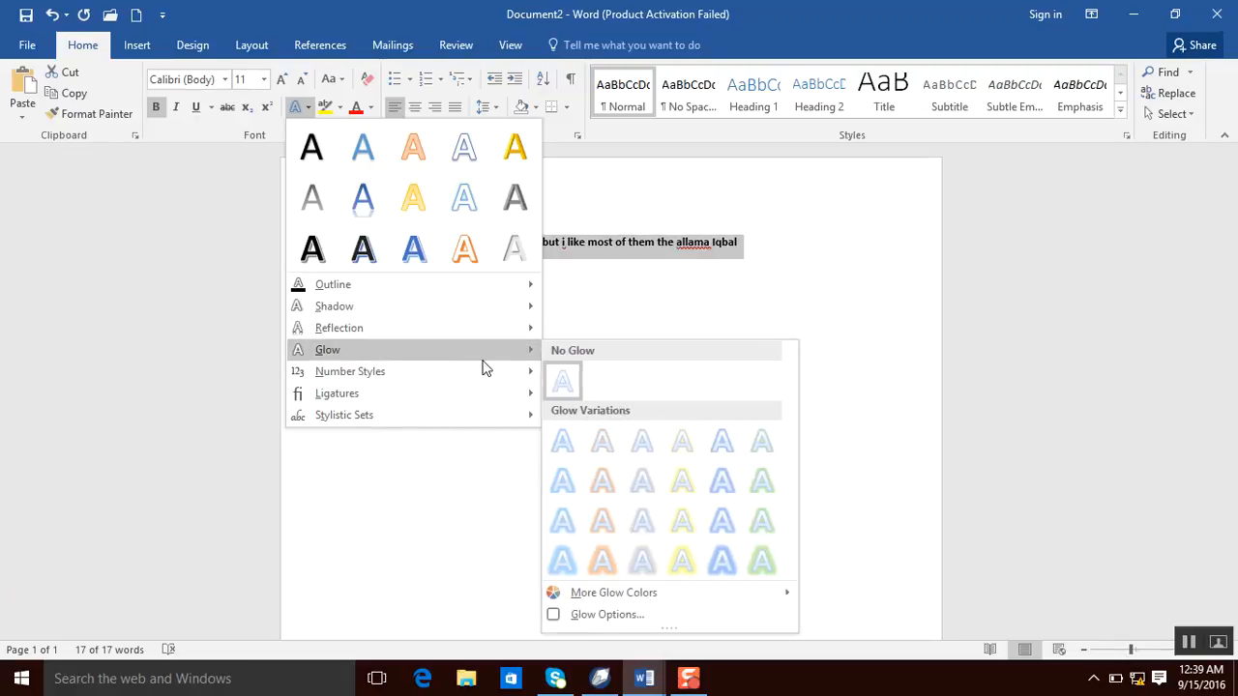
left_click(681, 560)
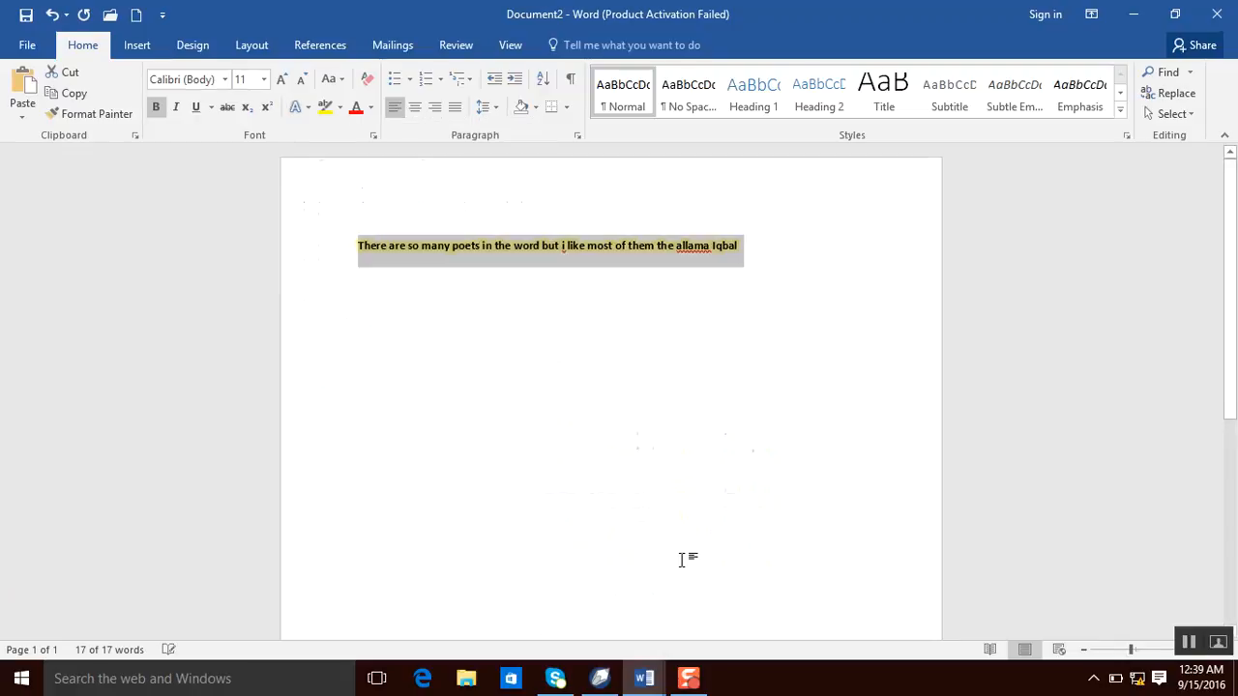
left_click(690, 525)
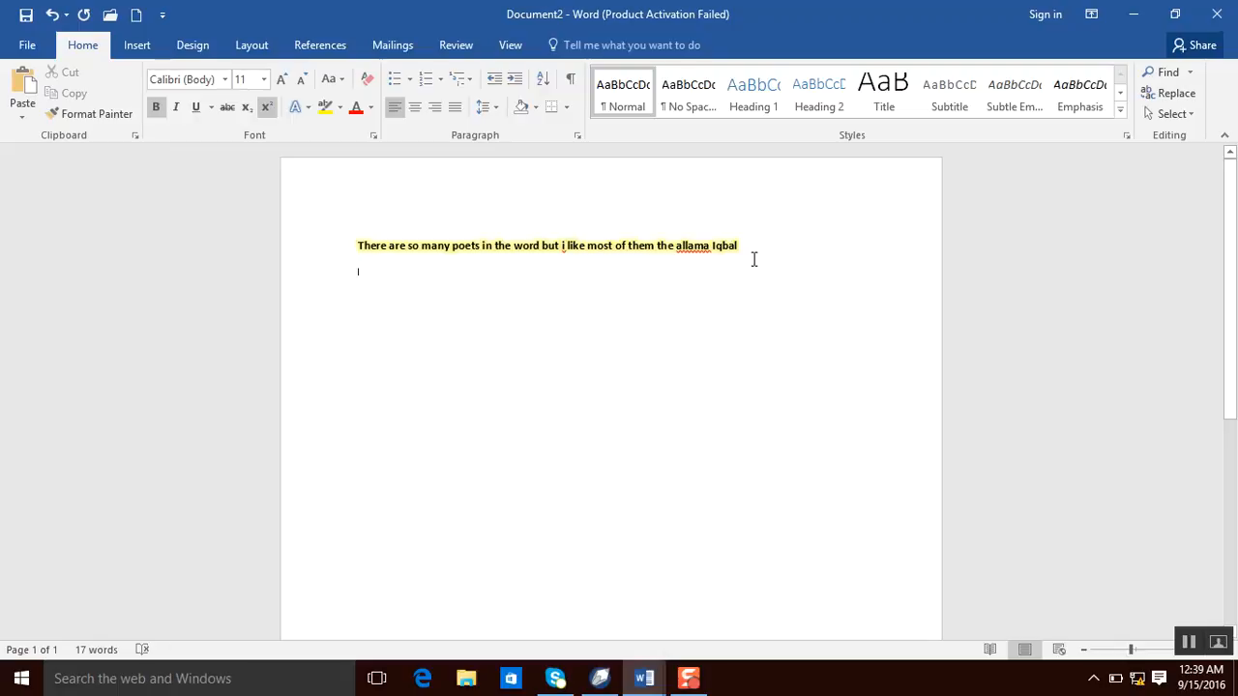
left_click_drag(754, 255, 277, 227)
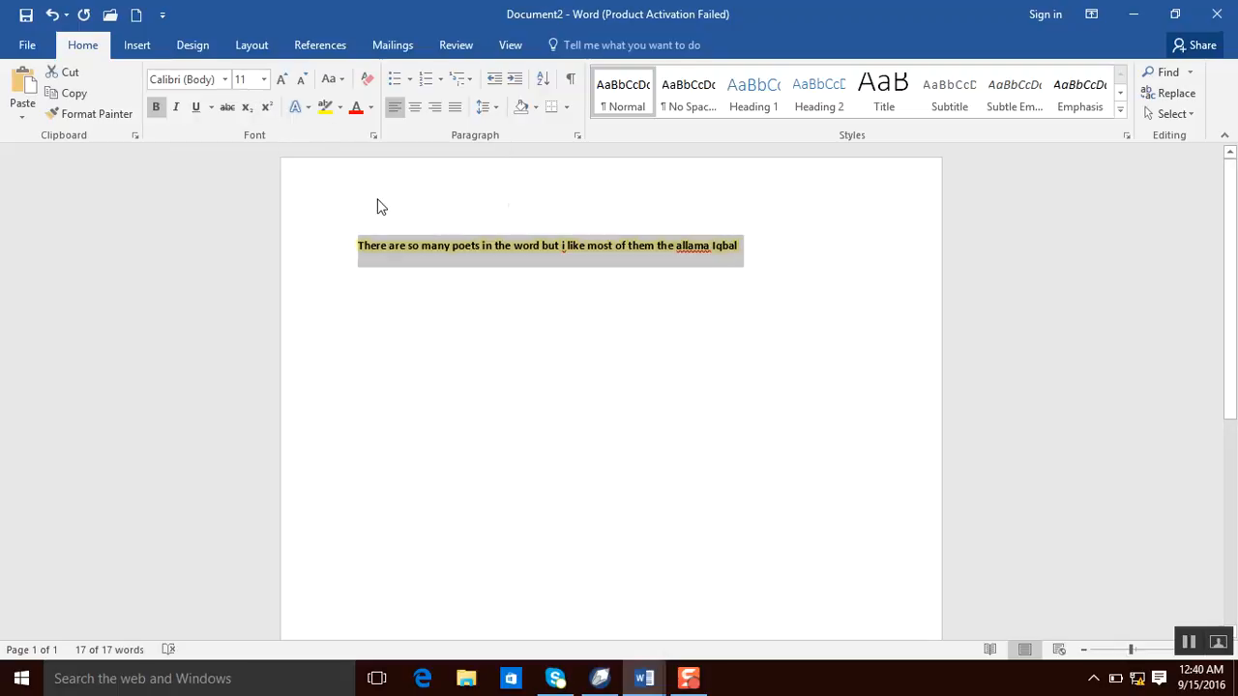
key("ctrl+z")
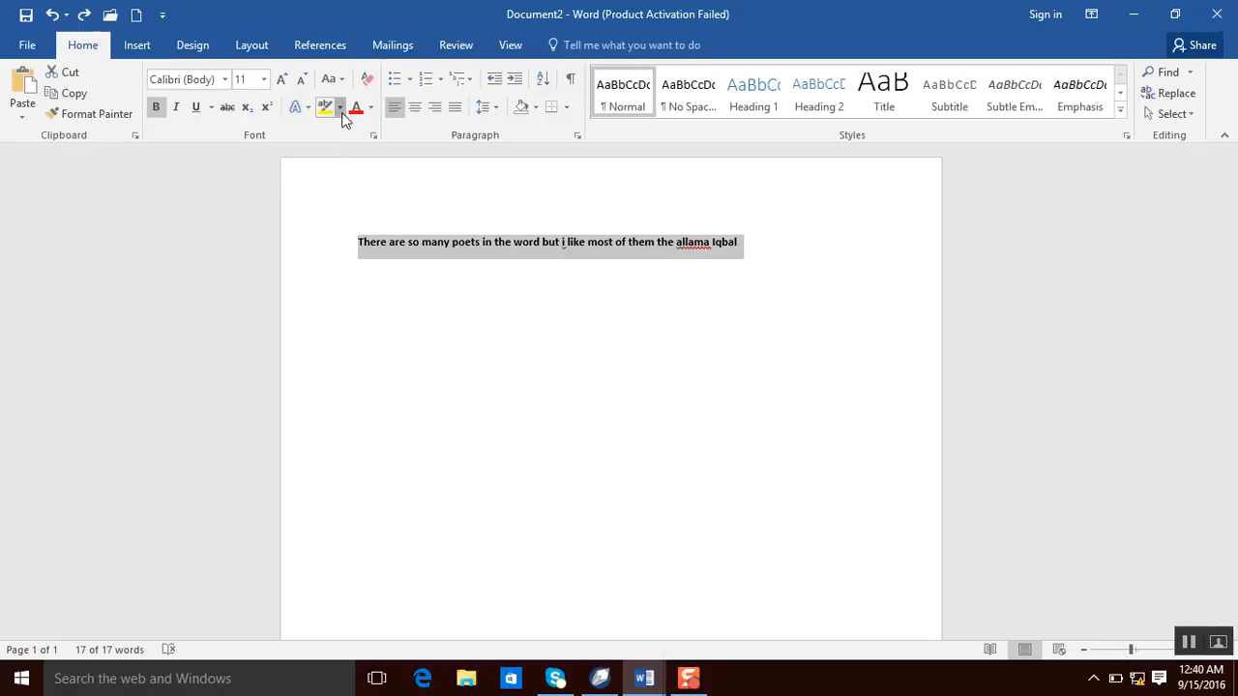
- Examine the available text highlight colors and font colors for the selected sentence
left_click(341, 107)
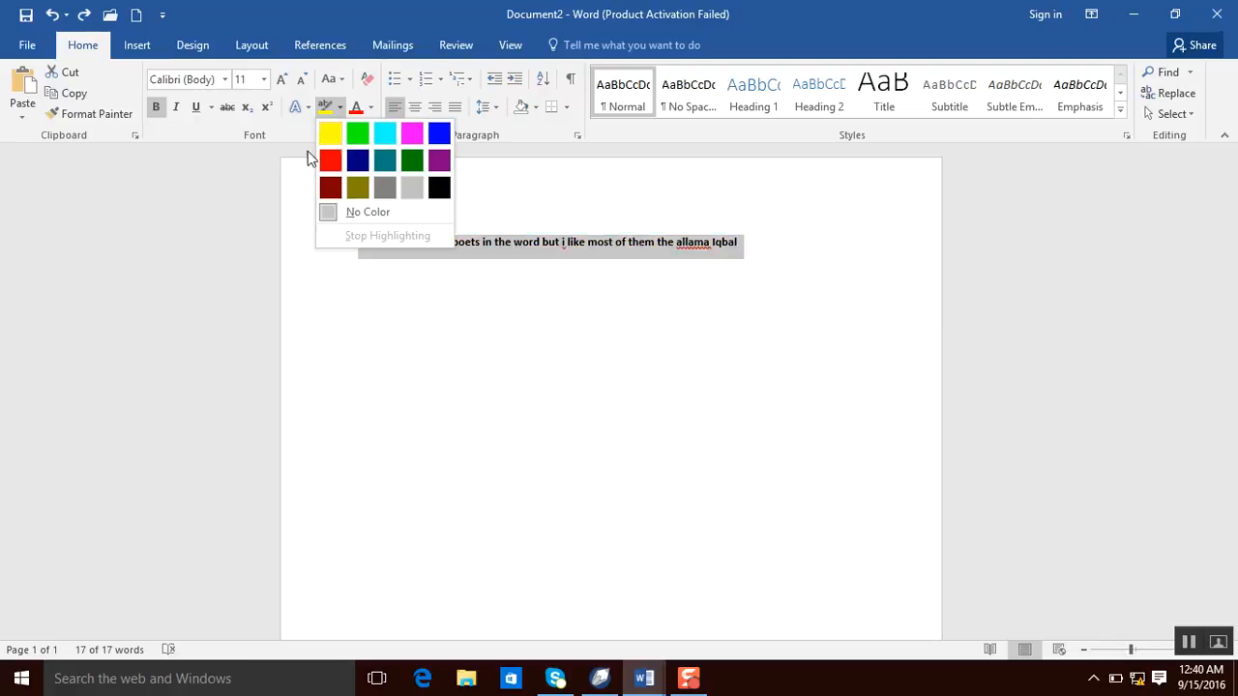
left_click(373, 105)
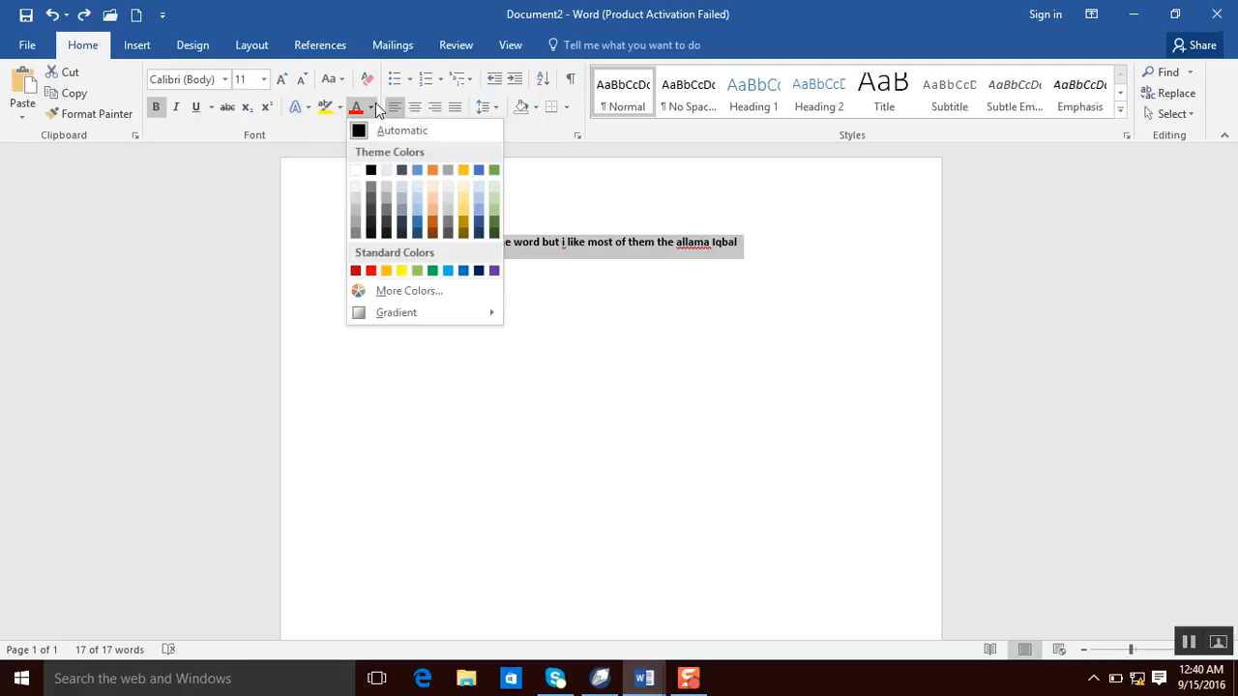